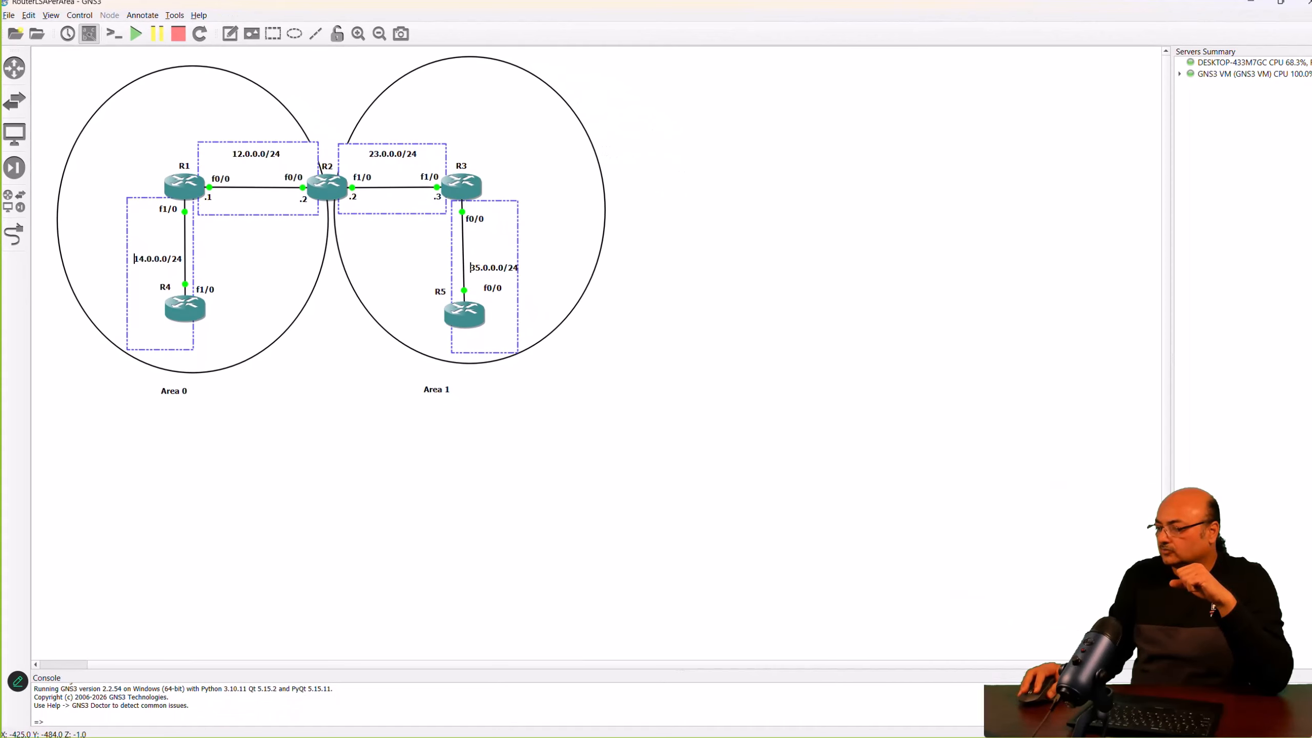
# - Switch to R2's console in Solar-PuTTY and examine the Area 0 and Area 1 summary net link states in the OSPF database
pyautogui.hotkey('alt', 'Tab')
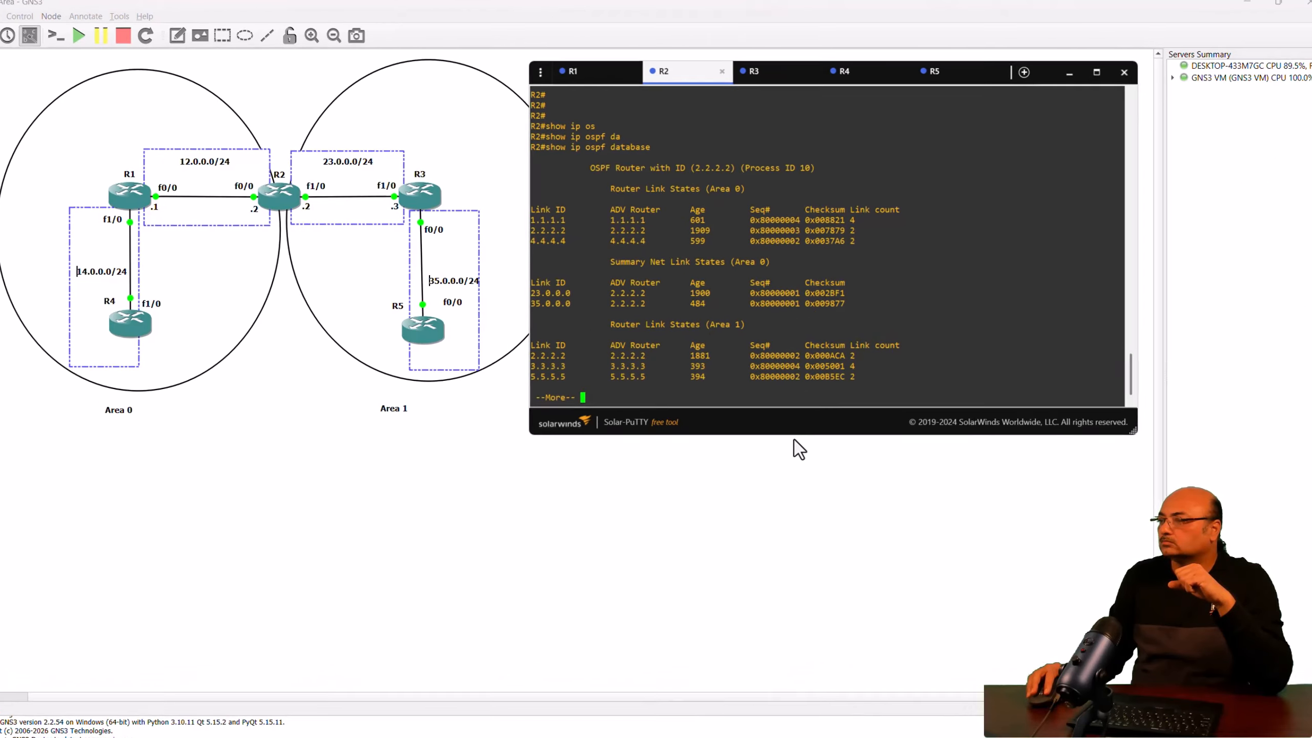
pyautogui.moveTo(797, 438); pyautogui.dragTo(791, 503)
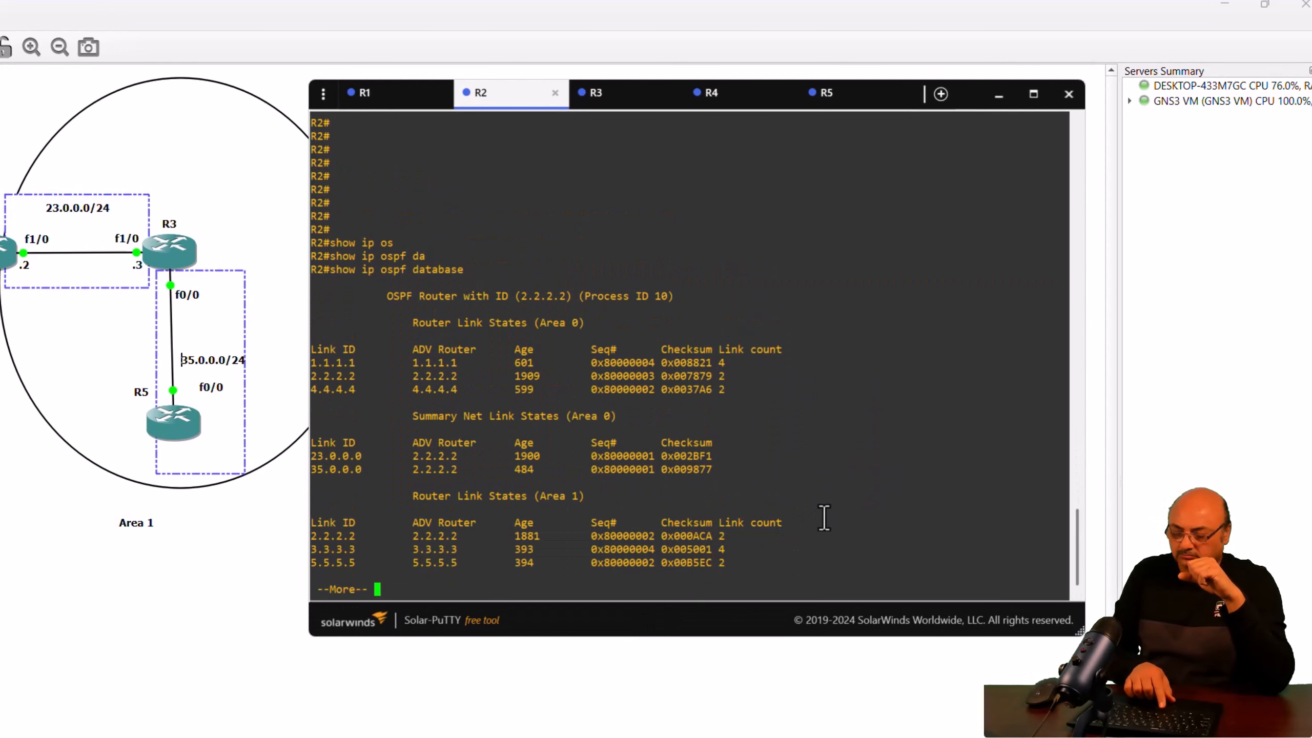
pyautogui.press('space')
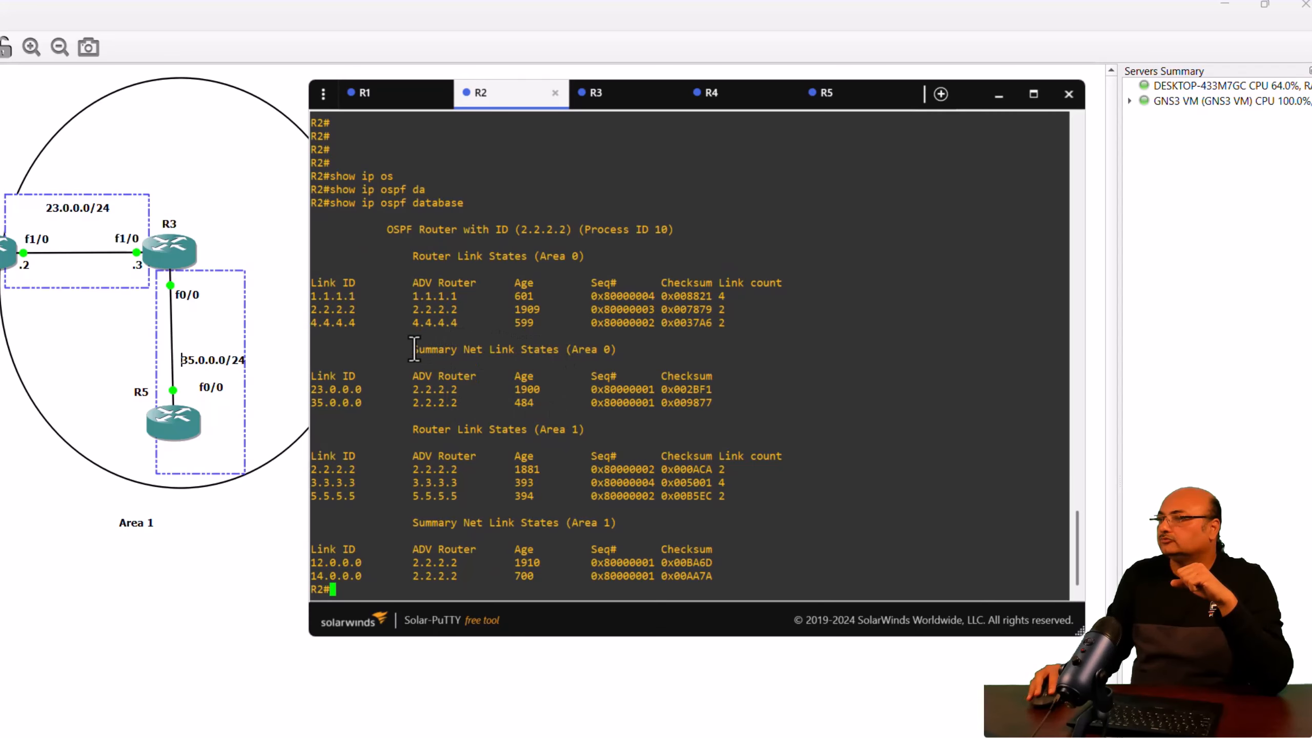
pyautogui.moveTo(414, 350); pyautogui.dragTo(773, 406)
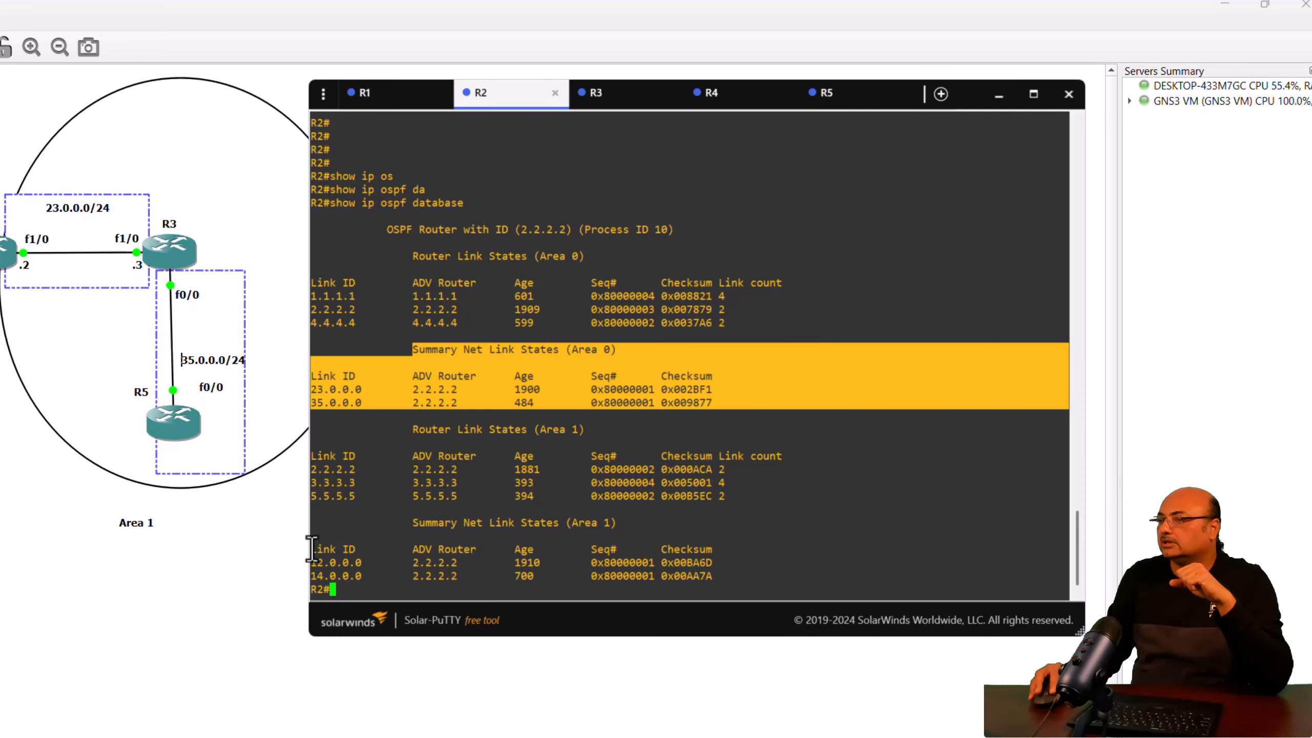
pyautogui.moveTo(312, 549); pyautogui.dragTo(768, 575)
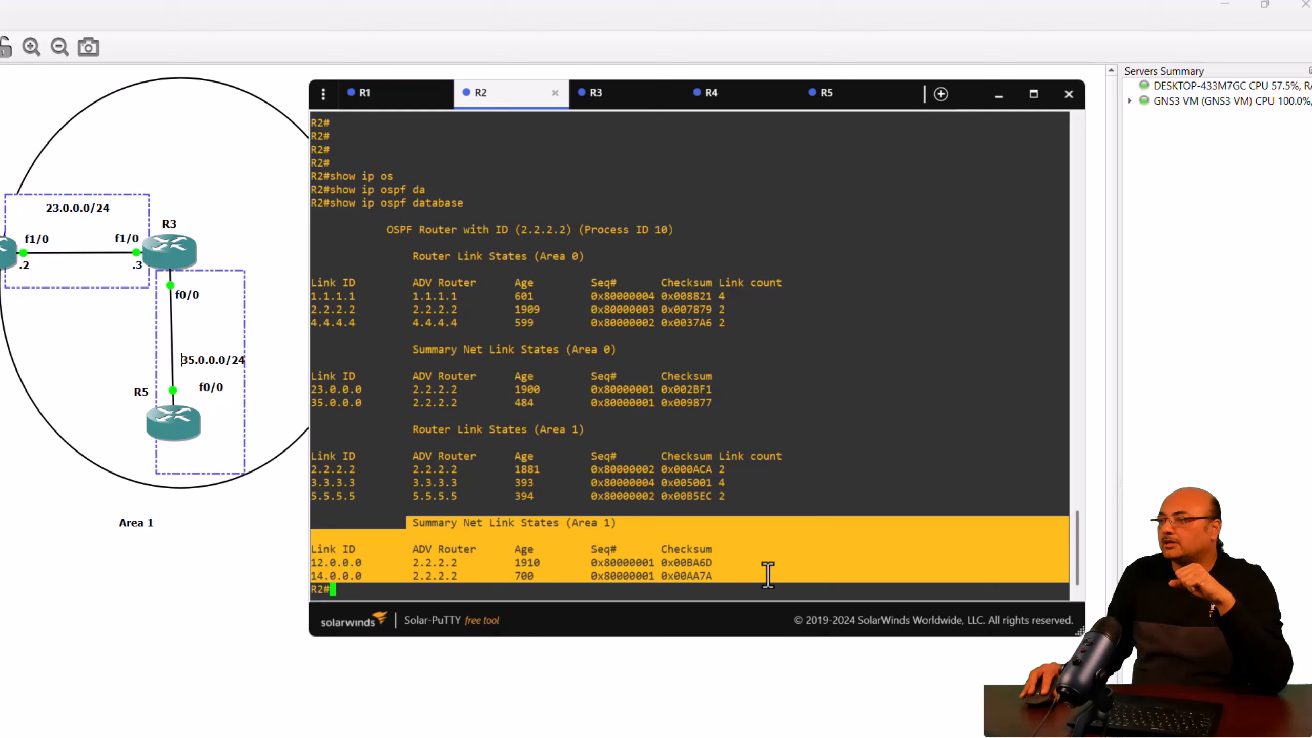
pyautogui.click(768, 575)
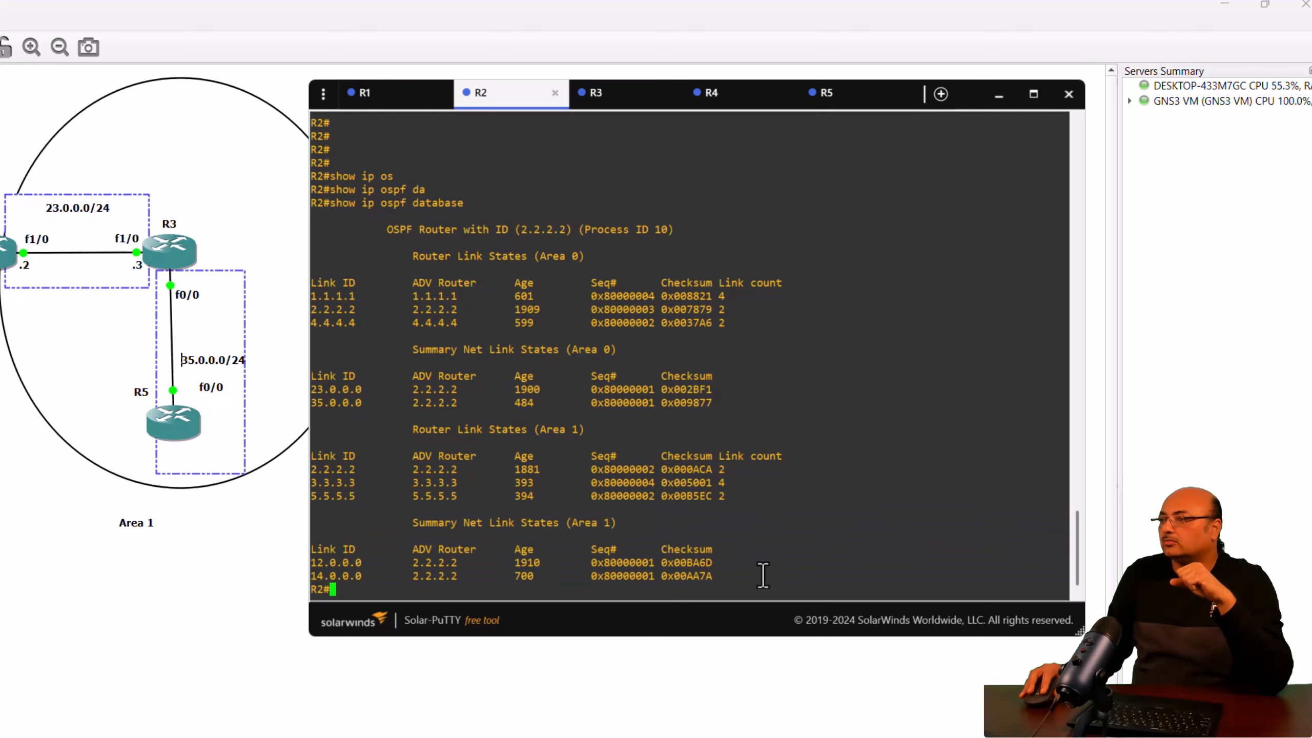
# - Highlight the ADV Router heading in R2's Area 0 summary net link states
pyautogui.doubleClick(435, 389)
pyautogui.click(436, 380)
pyautogui.tripleClick(436, 380)
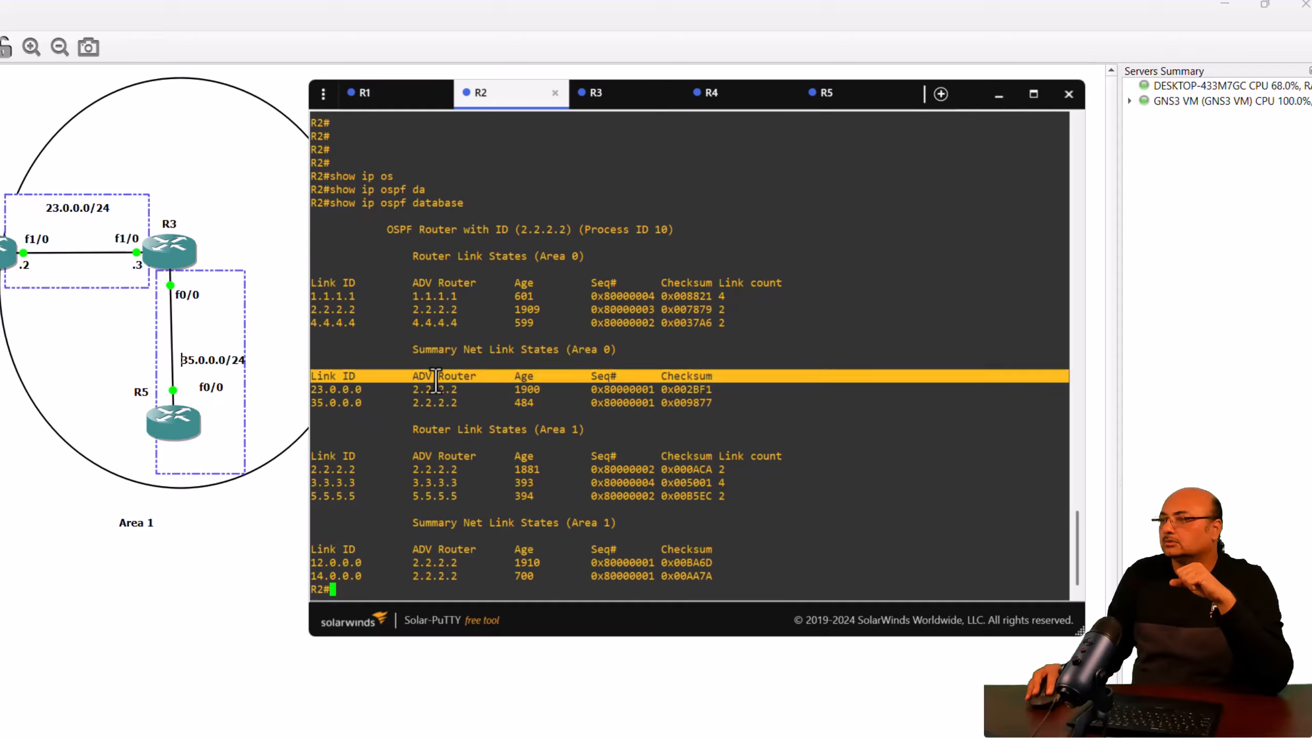
pyautogui.click(437, 381)
pyautogui.moveTo(412, 376); pyautogui.dragTo(476, 378)
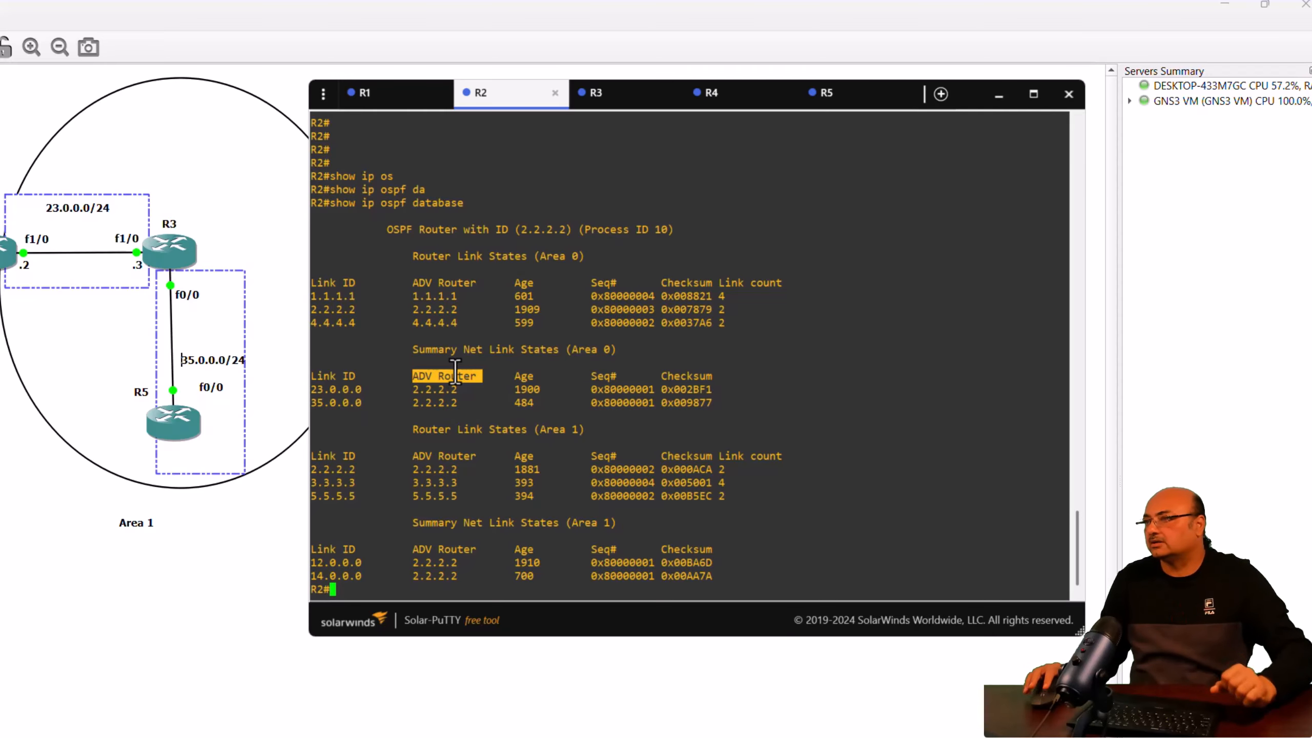
# - Leave configuration mode on router R1 with the end command
pyautogui.click(372, 94)
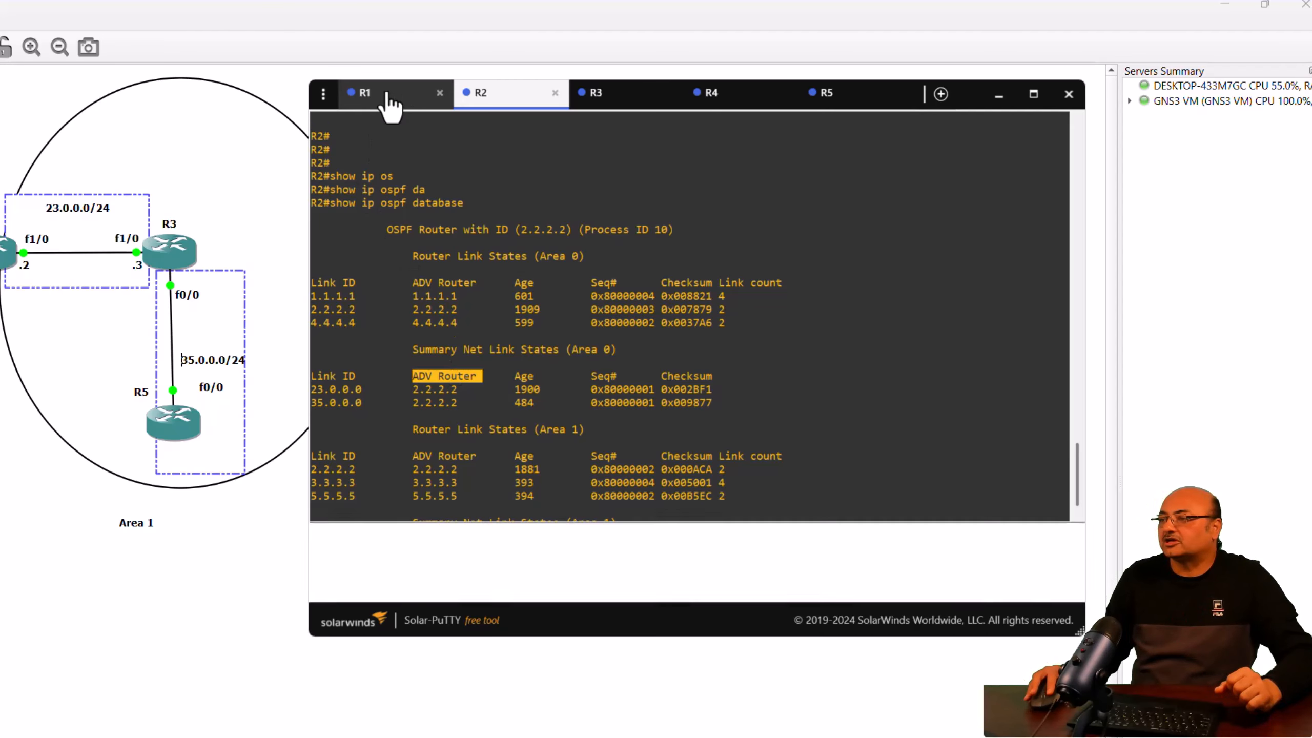
pyautogui.write('end')
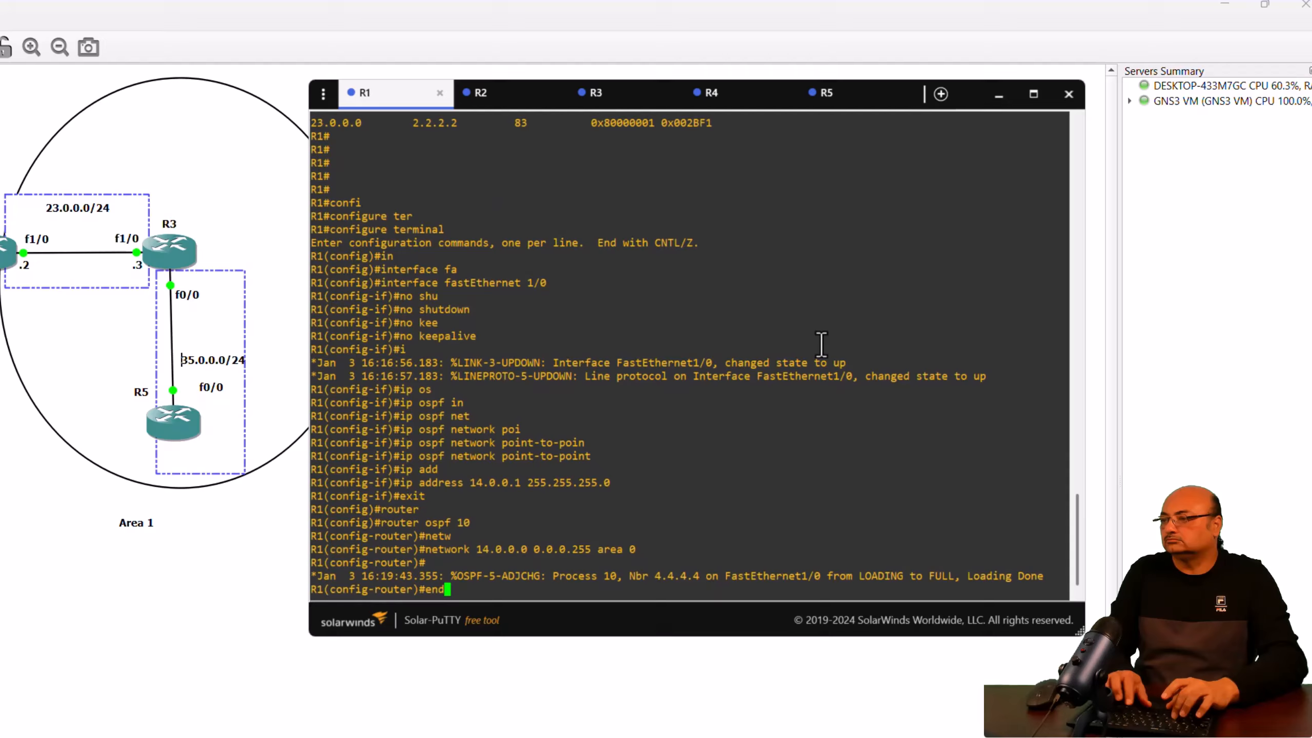
pyautogui.press('Return')
# - Run show ip ospf database on R1 and highlight the summary link IDs 23.0.0.0 and 35.0.0.0
pyautogui.write('show op')
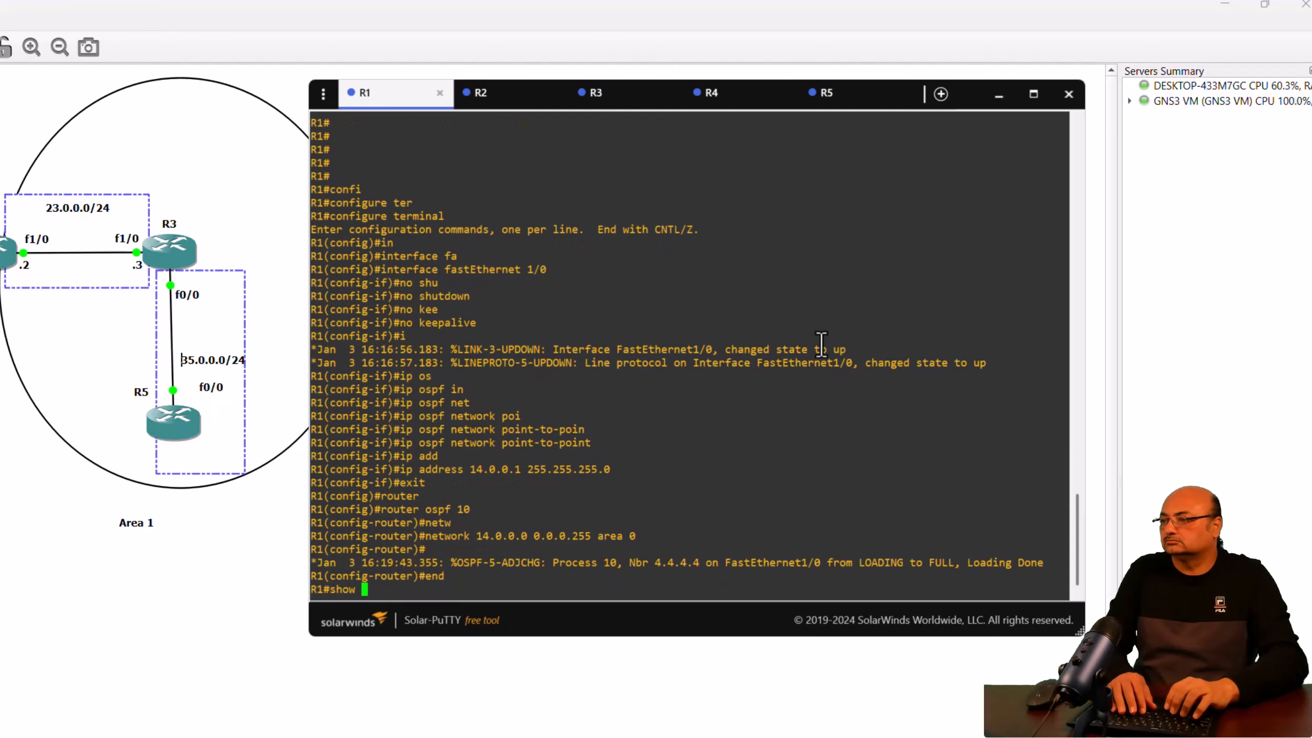
pyautogui.press('BackSpace')
pyautogui.press('BackSpace')
pyautogui.press('BackSpace')
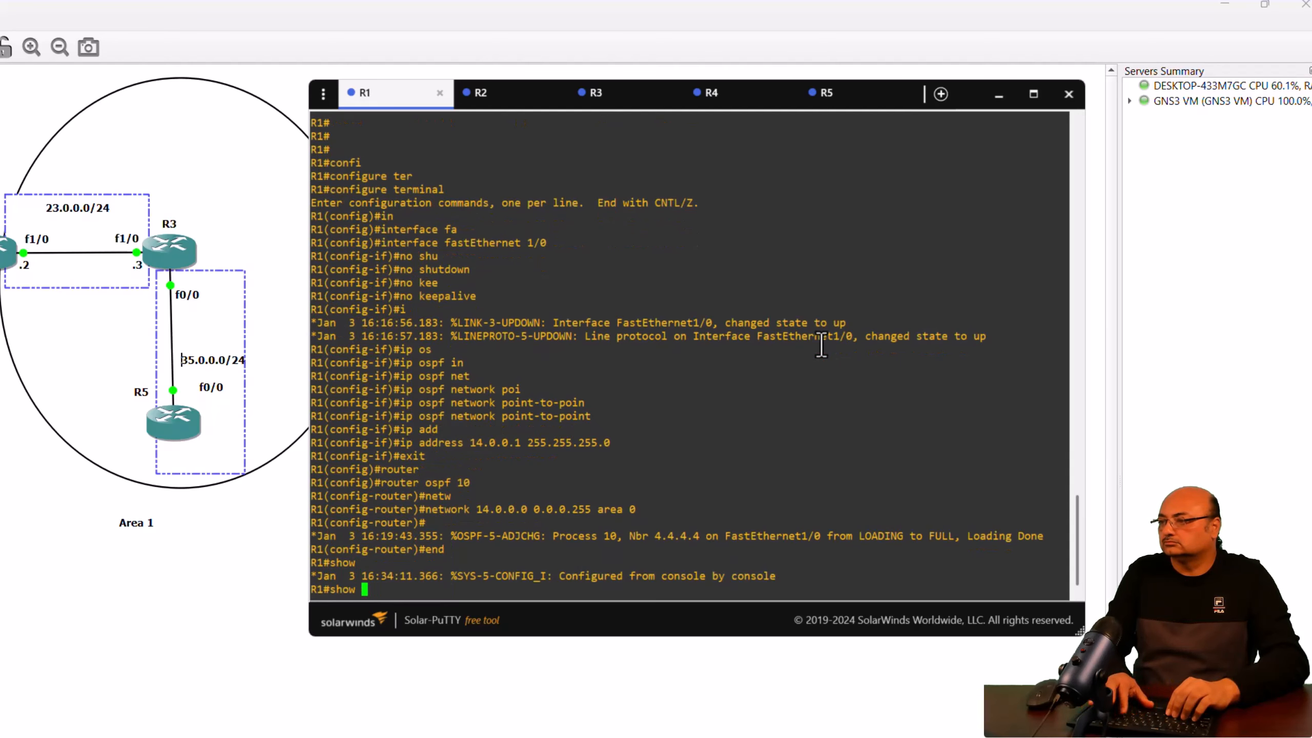
pyautogui.write('ip os')
pyautogui.press('Tab')
pyautogui.write('da')
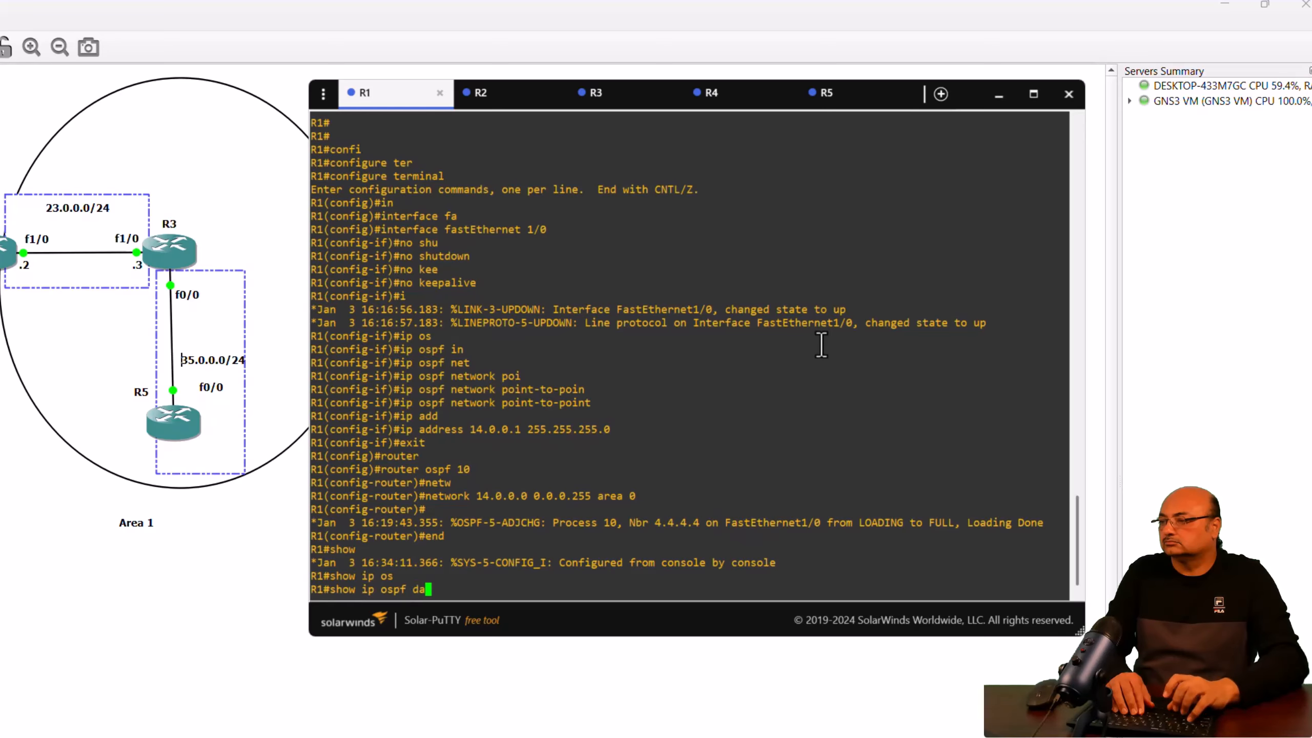
pyautogui.press('Tab')
pyautogui.press('Return')
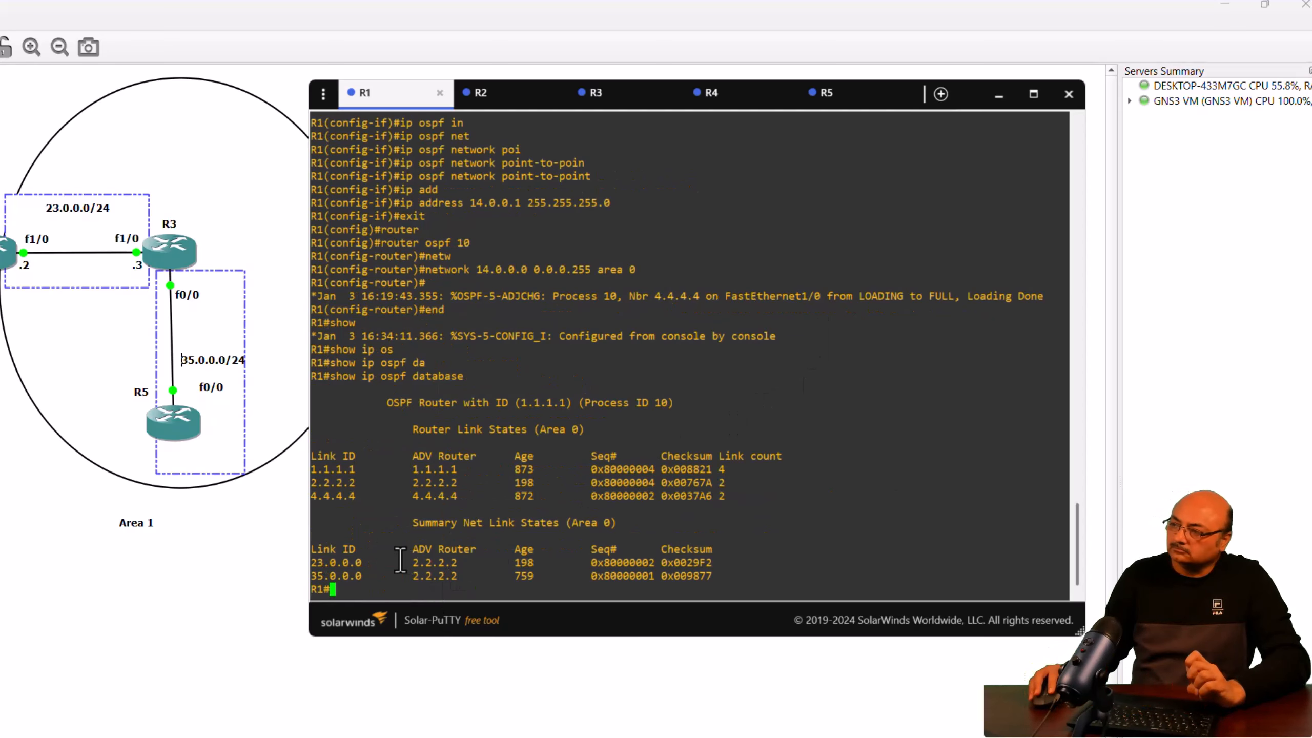
pyautogui.doubleClick(357, 564)
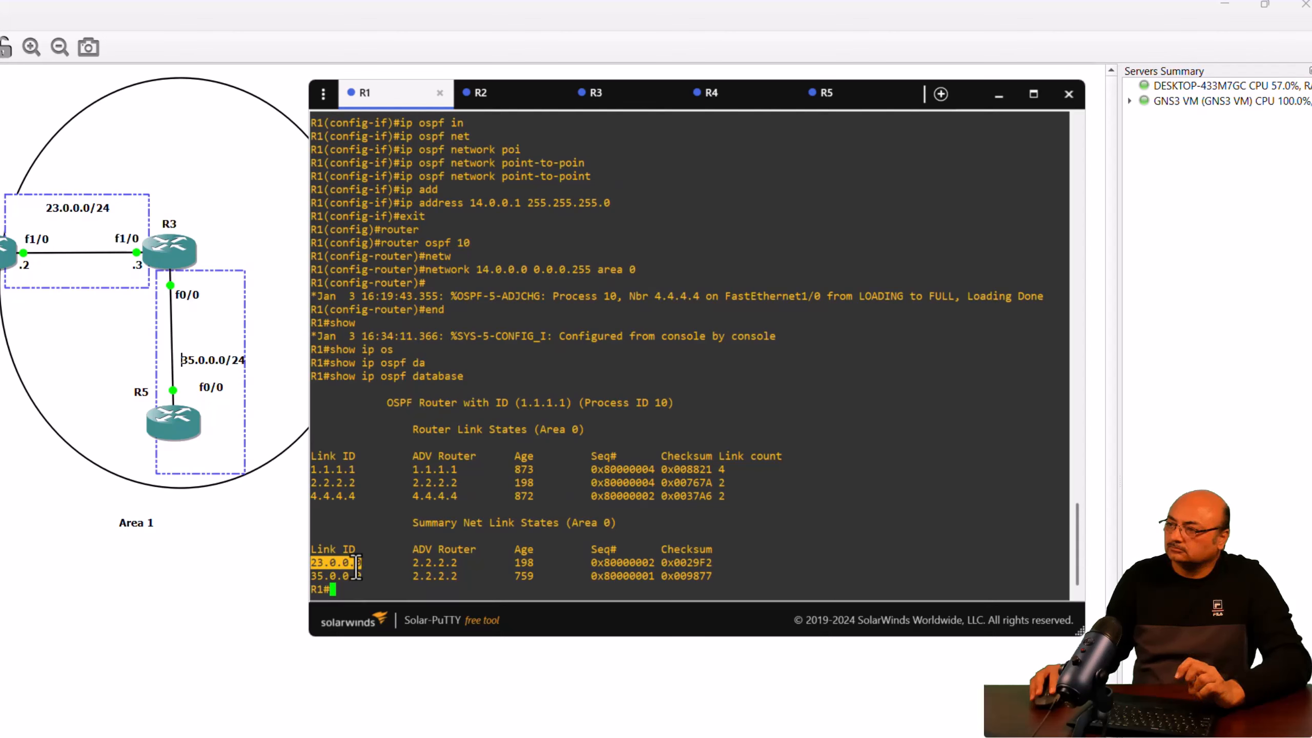
pyautogui.doubleClick(353, 576)
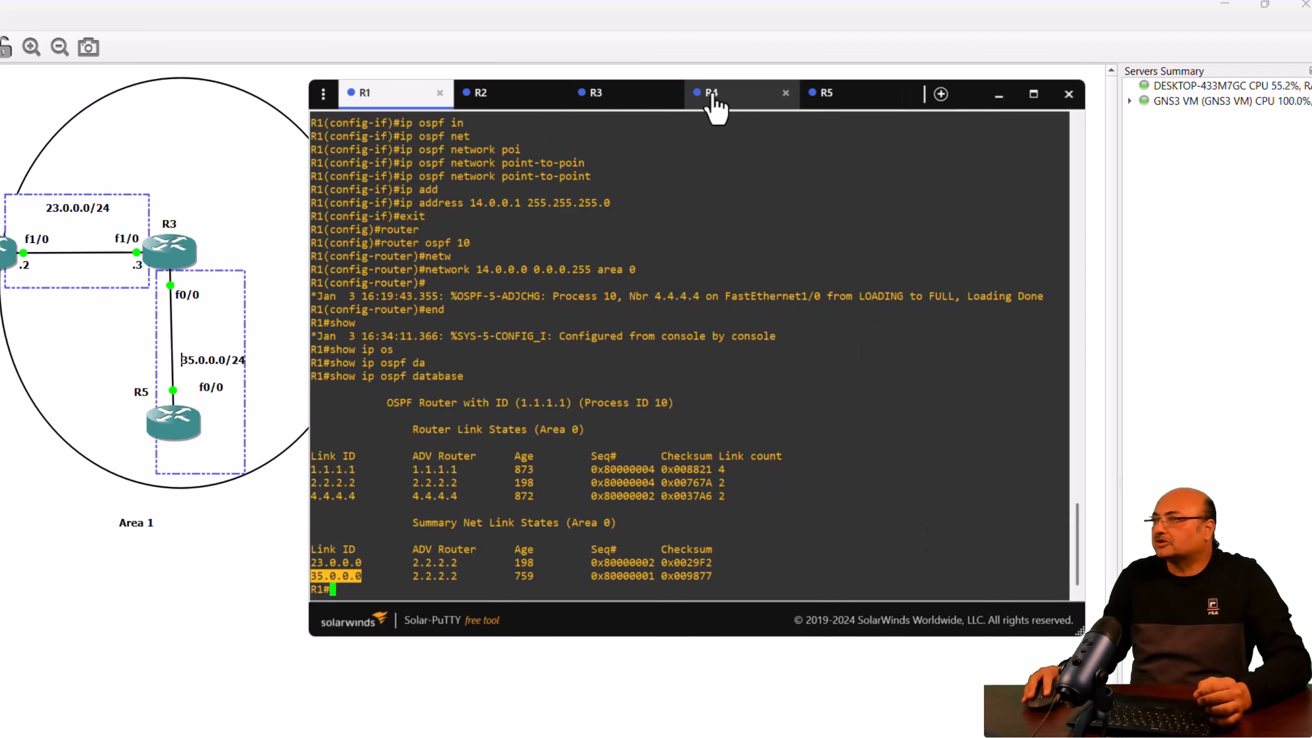
# - Display the OSPF database on router R4 with show ip ospf database
pyautogui.click(743, 106)
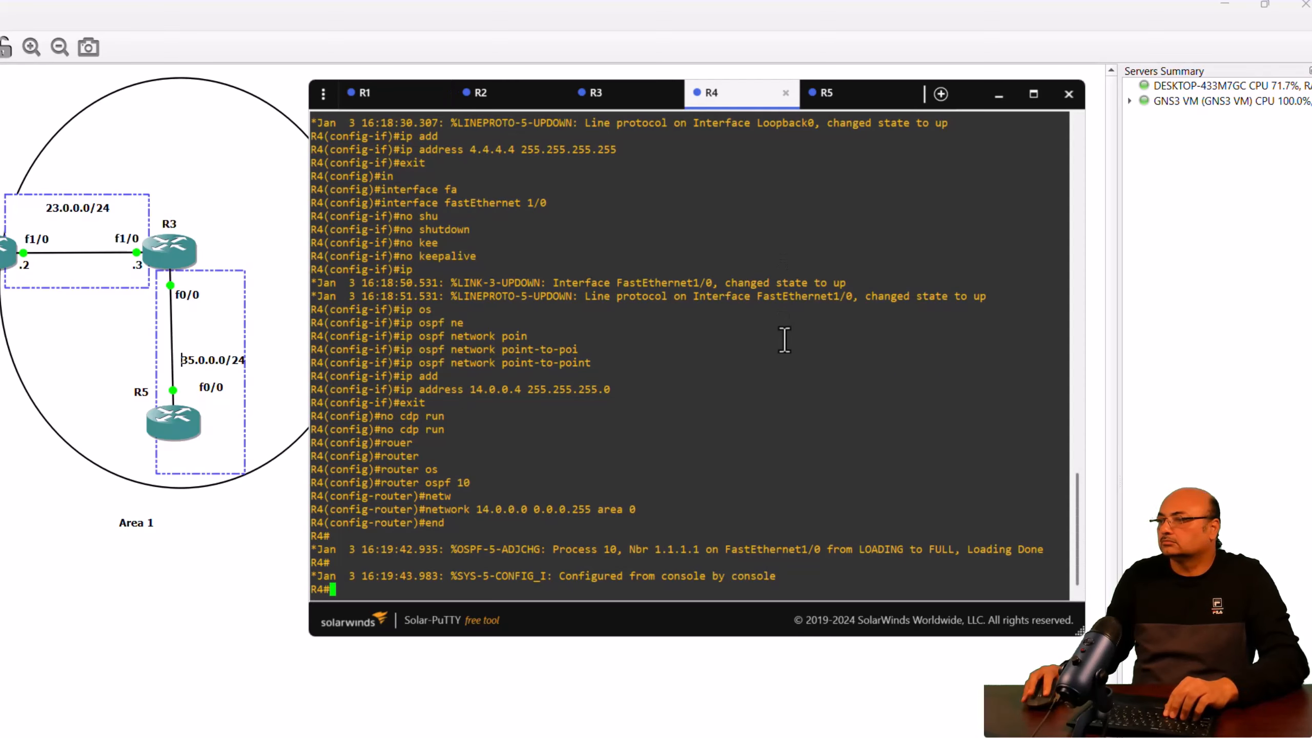
pyautogui.write('show ip os')
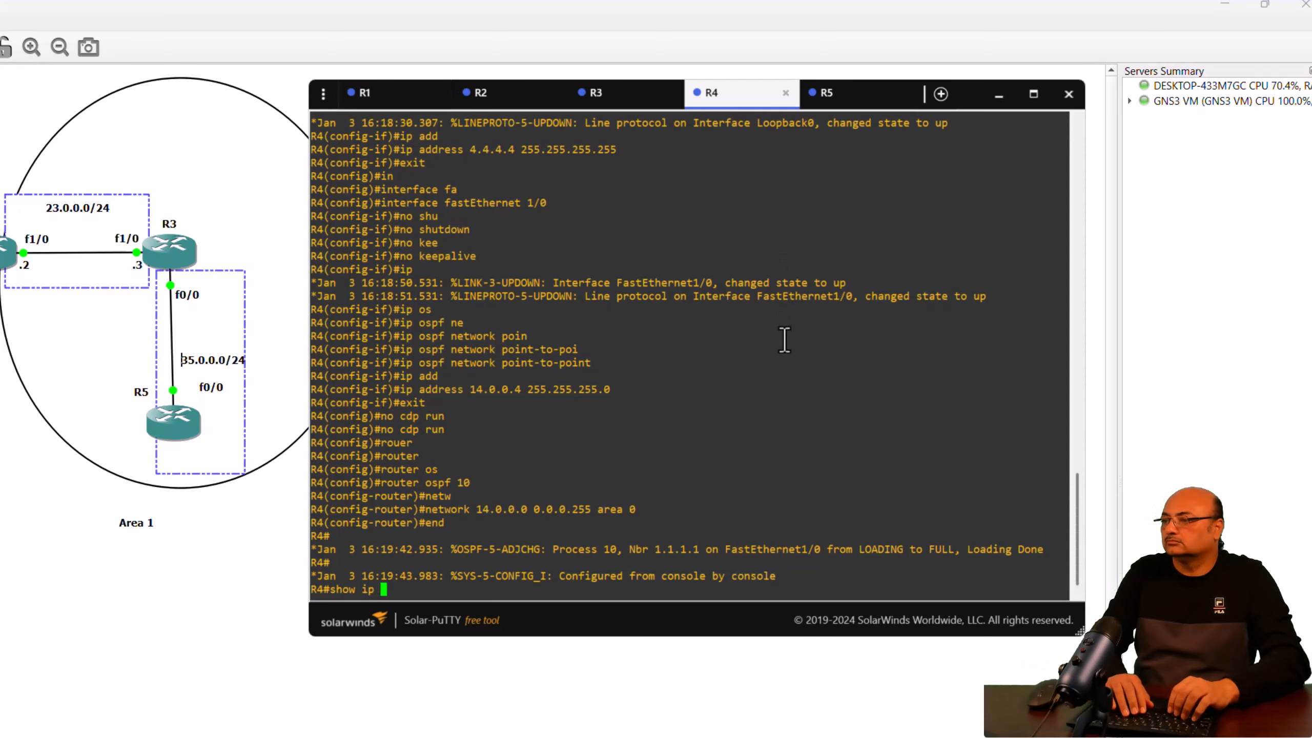
pyautogui.press('Tab')
pyautogui.write('da')
pyautogui.press('Tab')
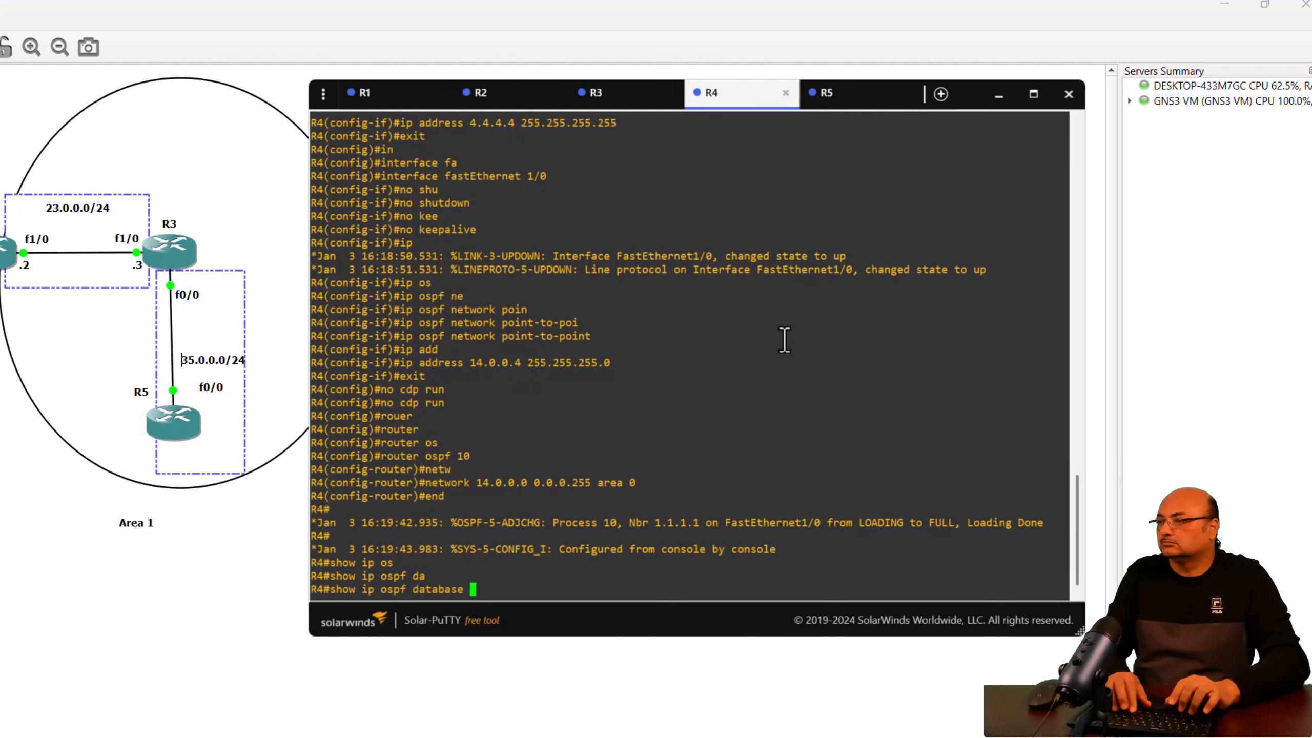
pyautogui.press('Return')
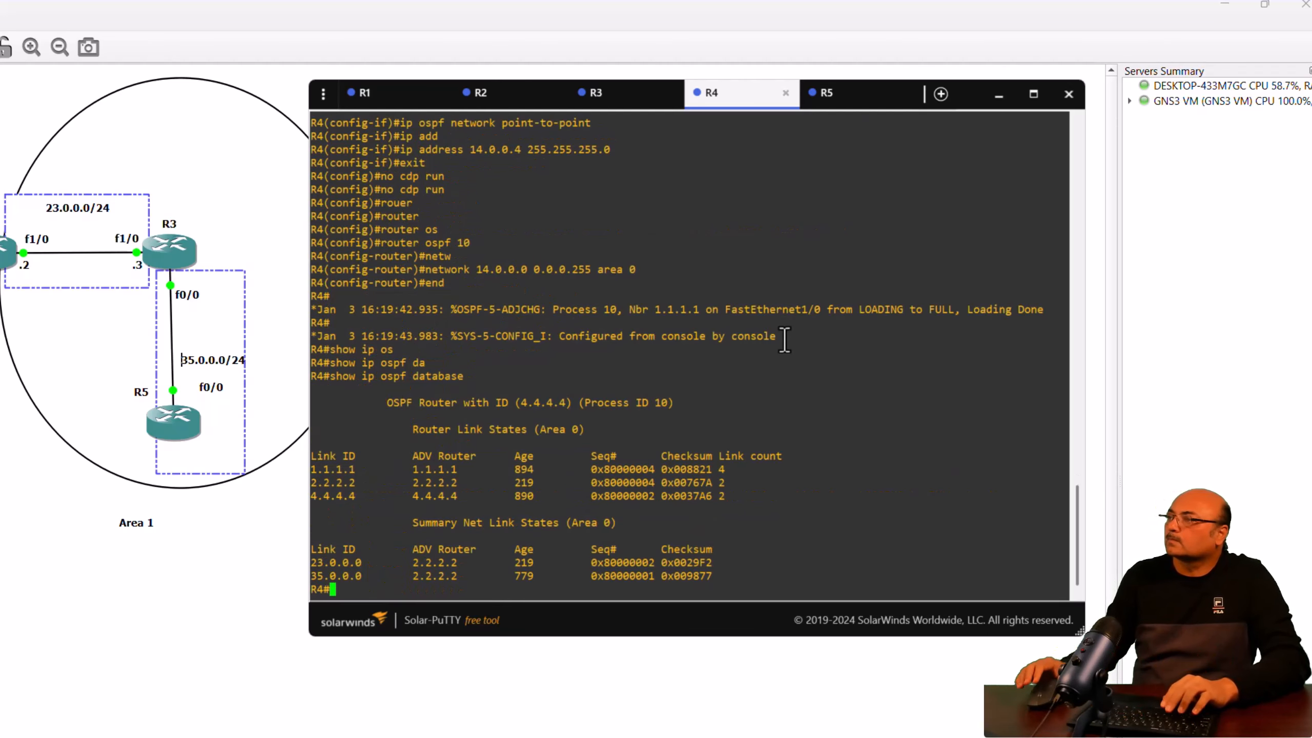
# - Display the OSPF database on router R5 with show ip ospf database and add a few empty prompt lines below it
pyautogui.click(855, 101)
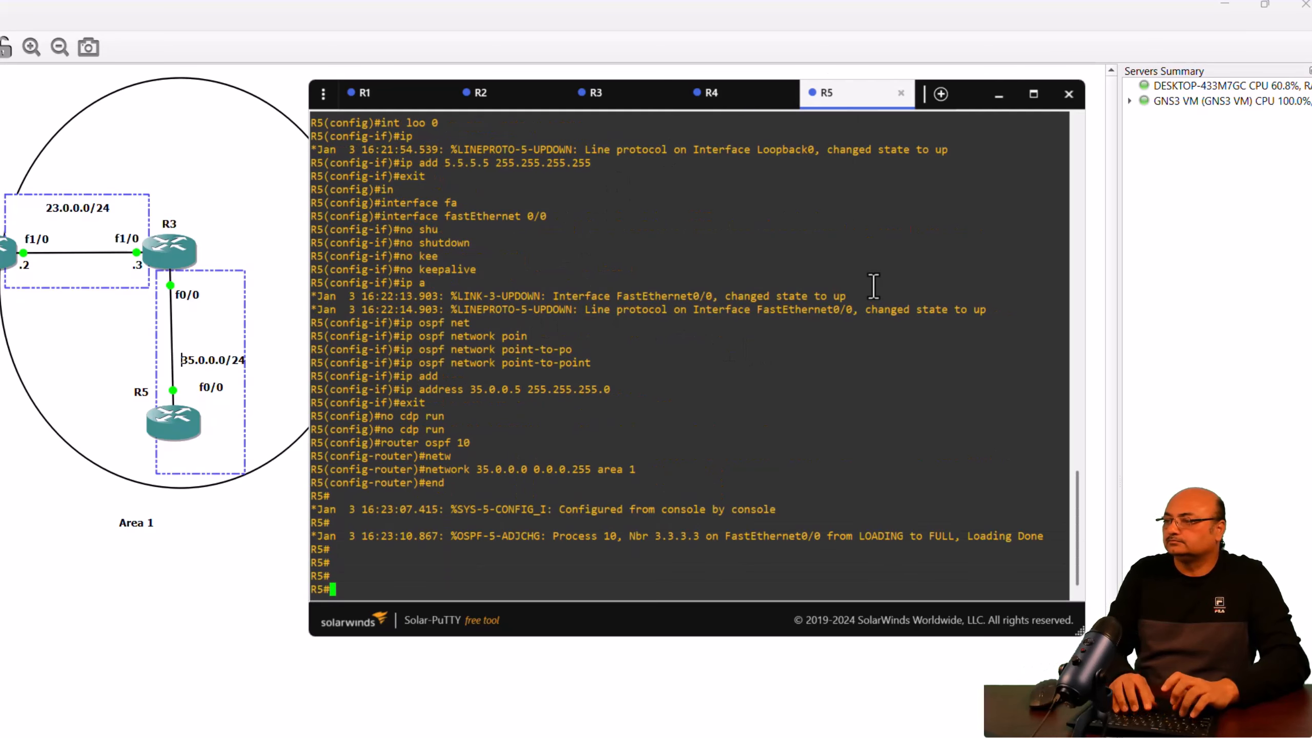
pyautogui.write('show ip os')
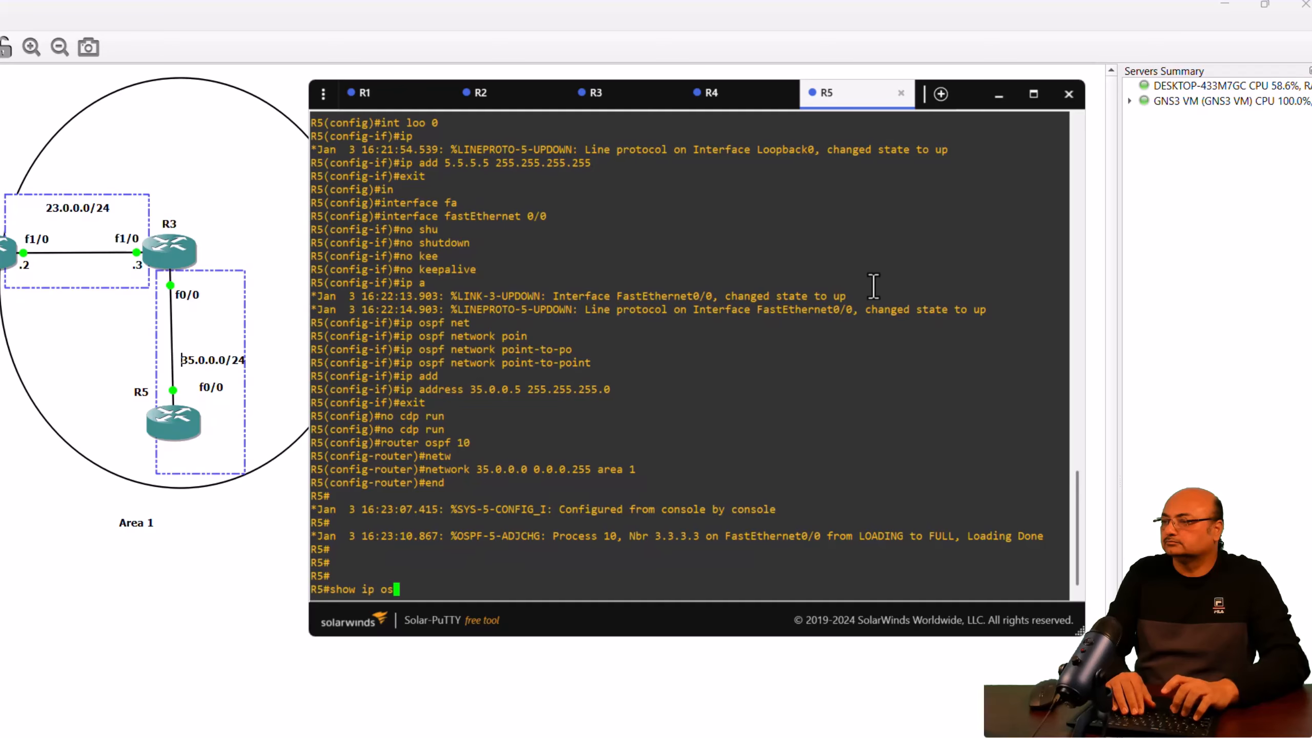
pyautogui.write('pf da')
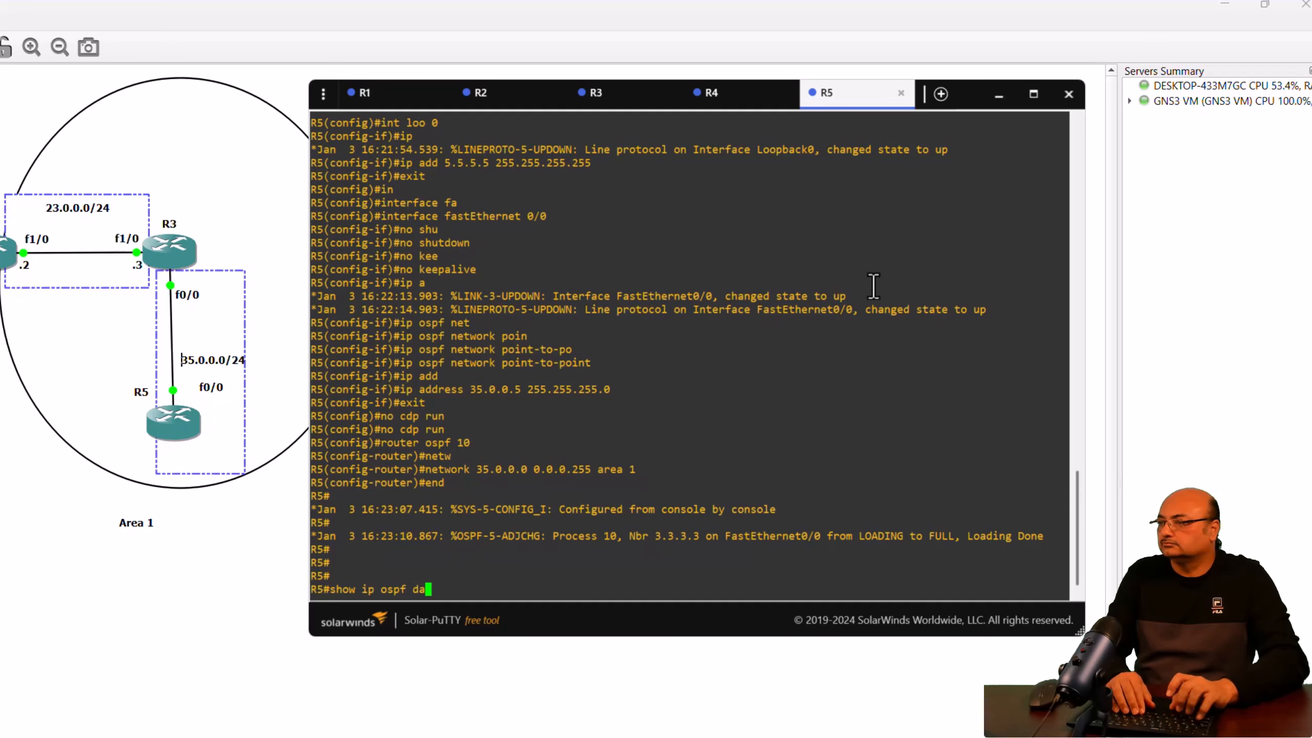
pyautogui.press('Tab')
pyautogui.press('Return')
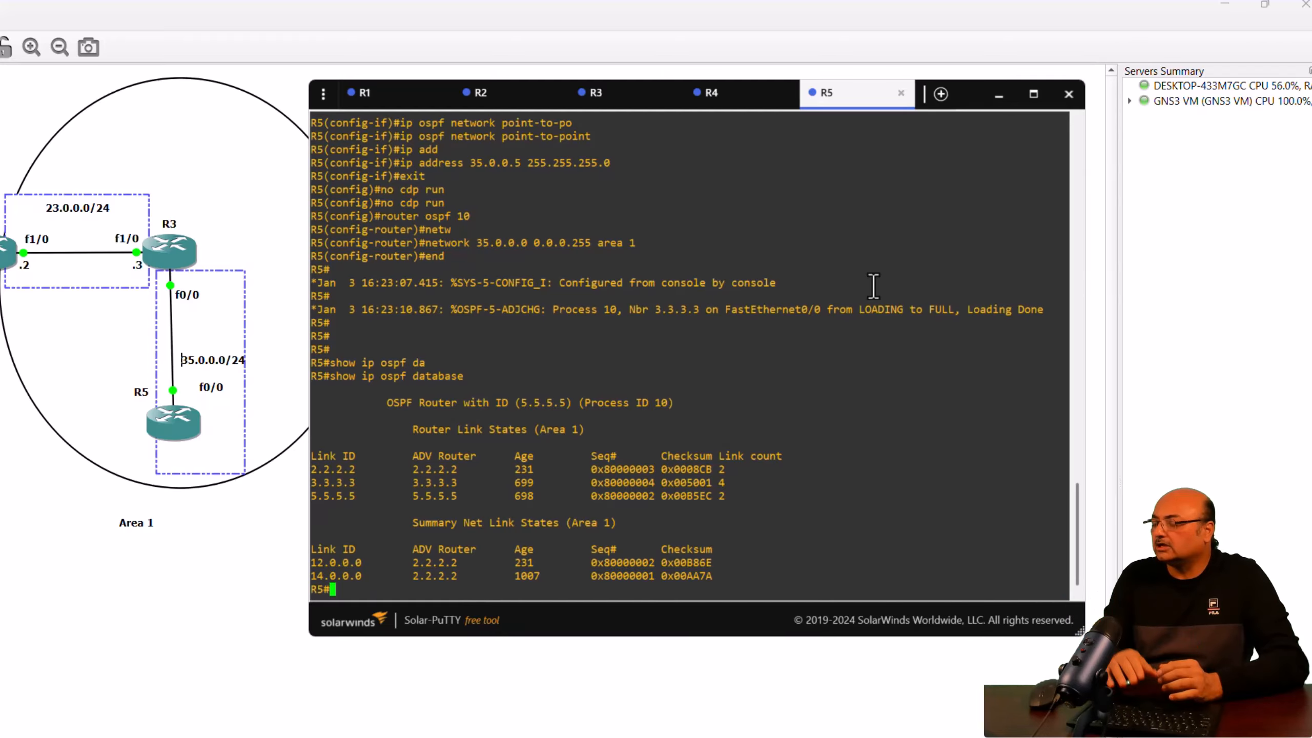
pyautogui.press('Return')
pyautogui.press('Return')
pyautogui.press('Return')
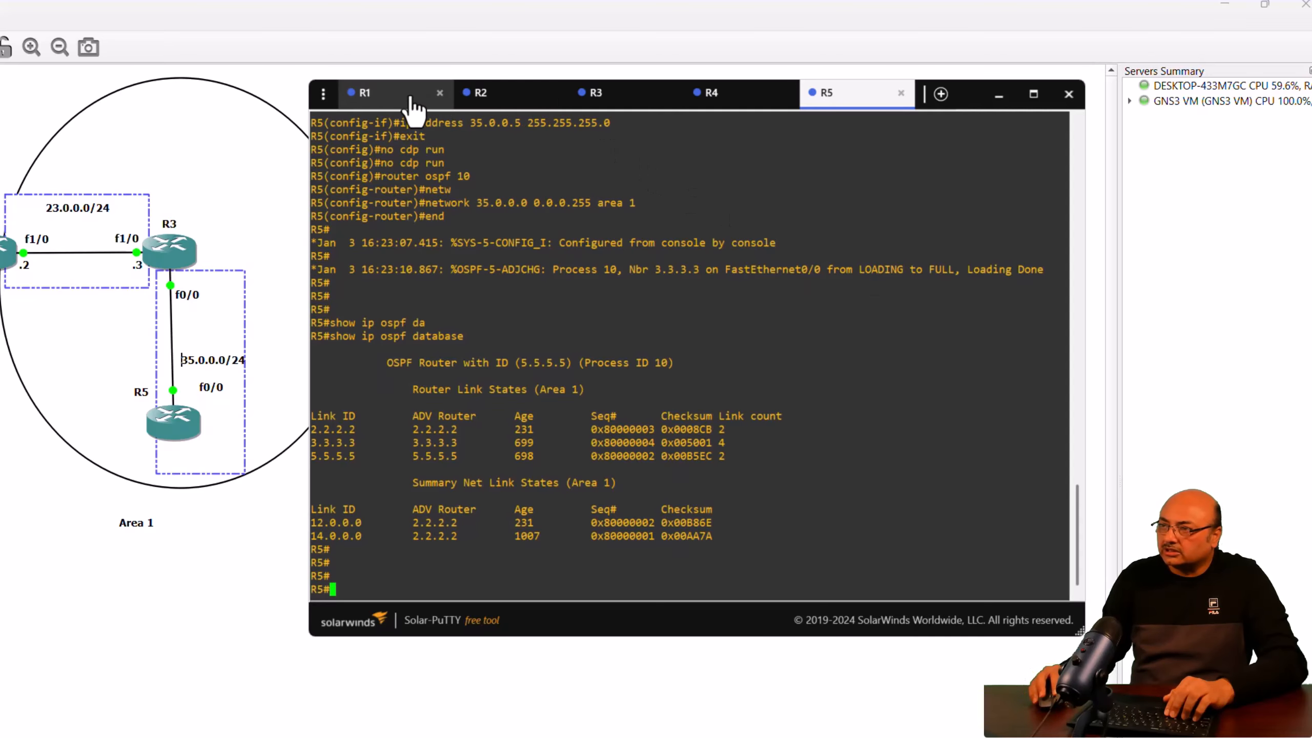
# - Return to R1's console, add empty prompt lines and display the routing table with show ip route
pyautogui.click(395, 99)
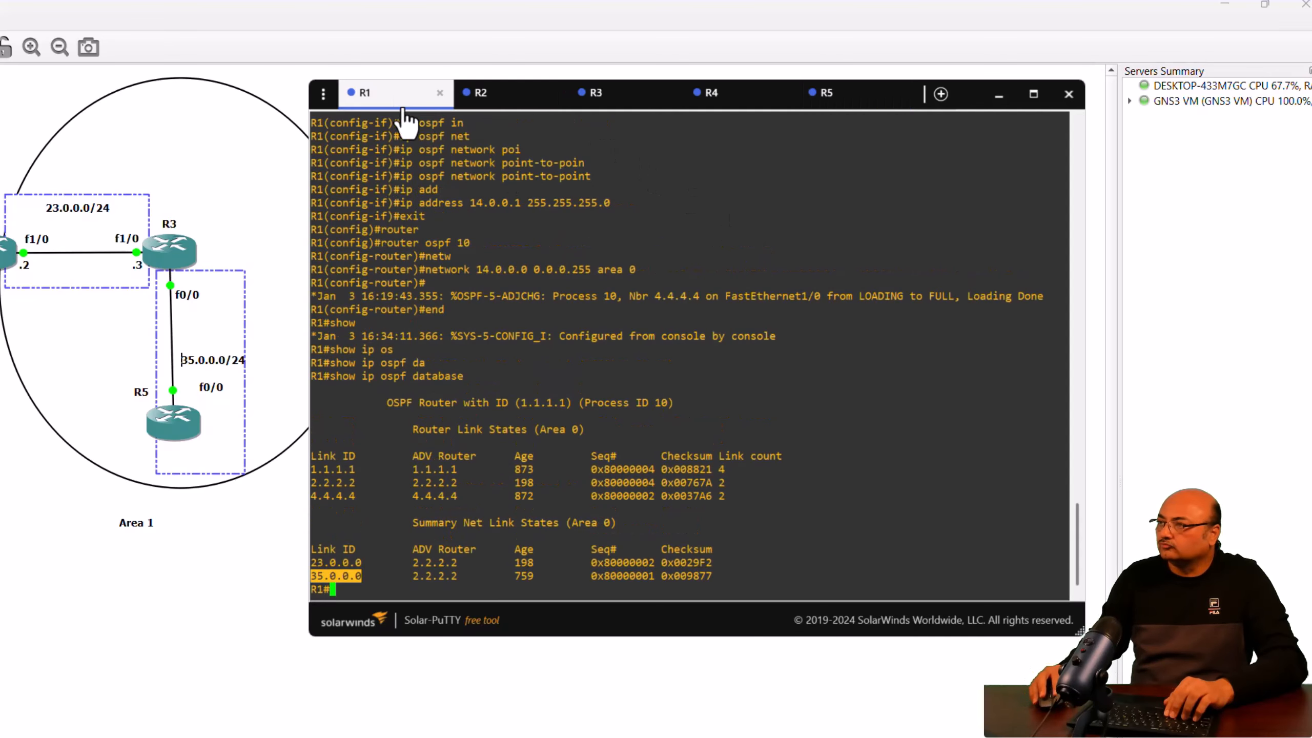
pyautogui.doubleClick(870, 362)
pyautogui.press('Return')
pyautogui.press('Return')
pyautogui.press('Return')
pyautogui.press('Return')
pyautogui.press('Return')
pyautogui.press('Return')
pyautogui.press('Return')
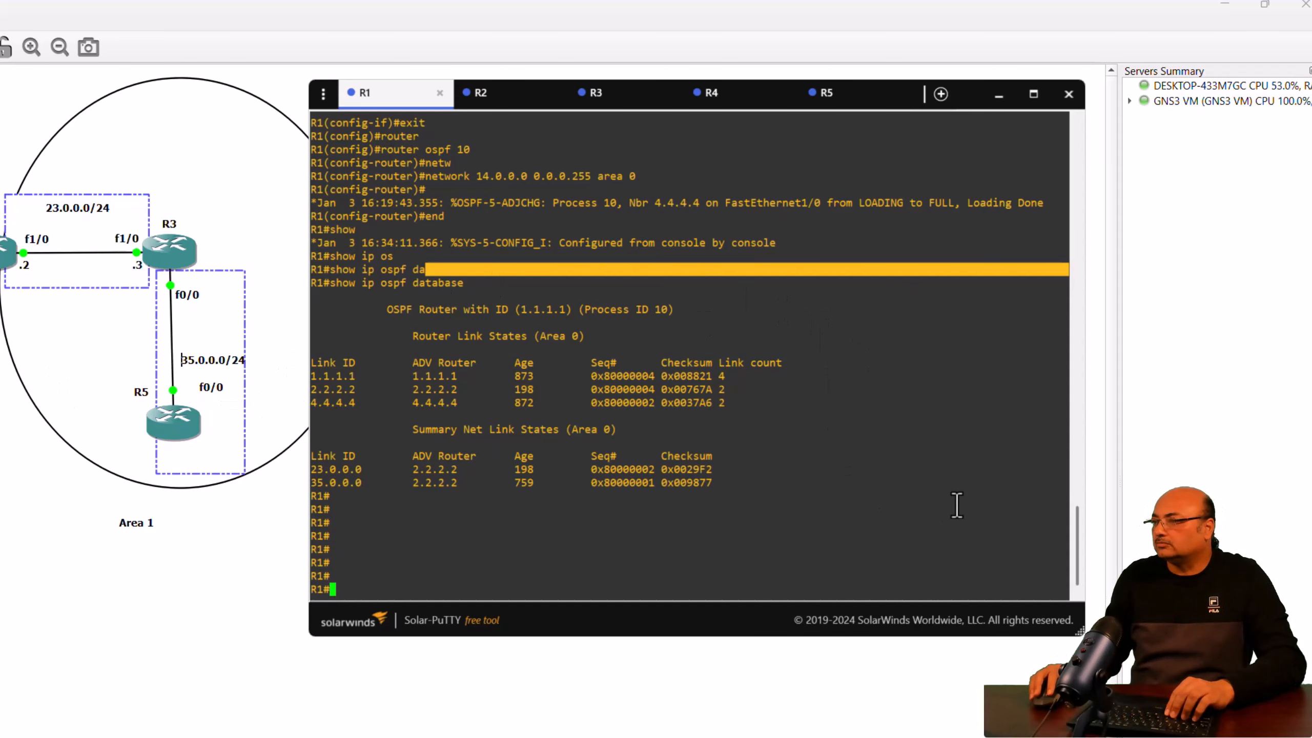
pyautogui.click(917, 535)
pyautogui.write('show')
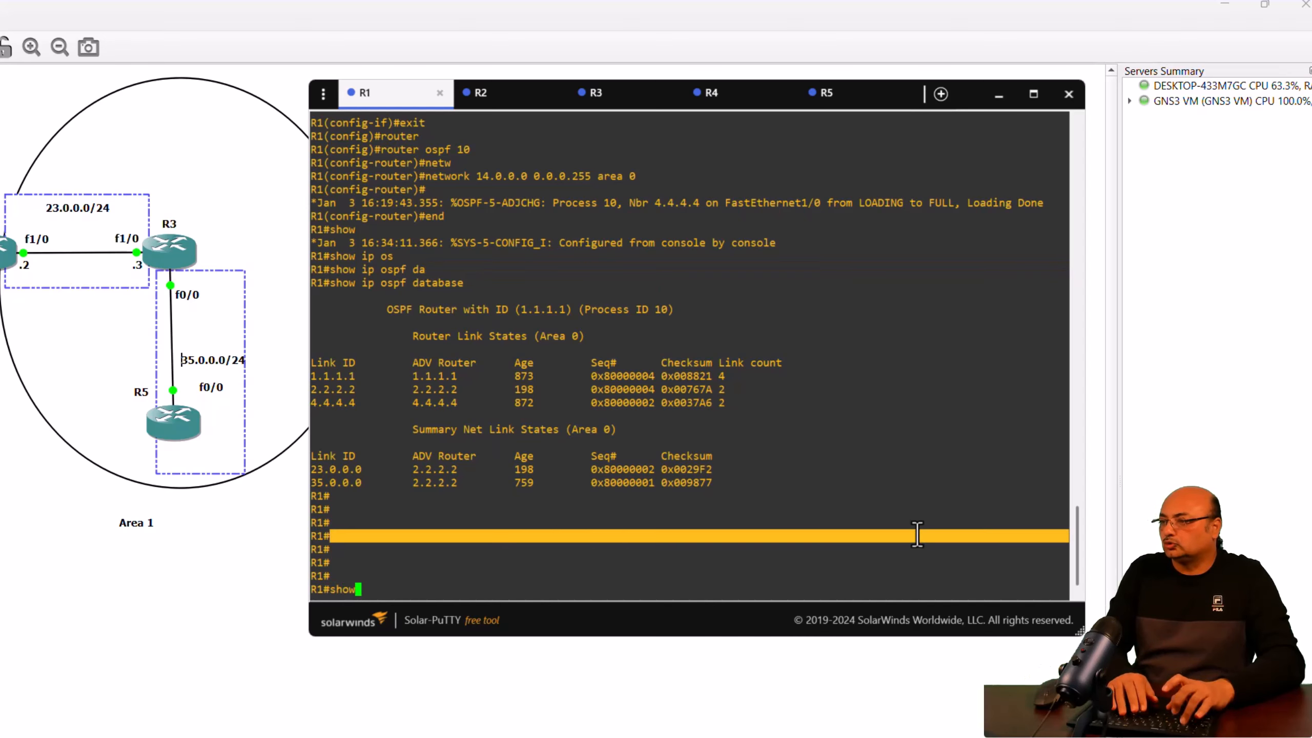
pyautogui.write(' ip route')
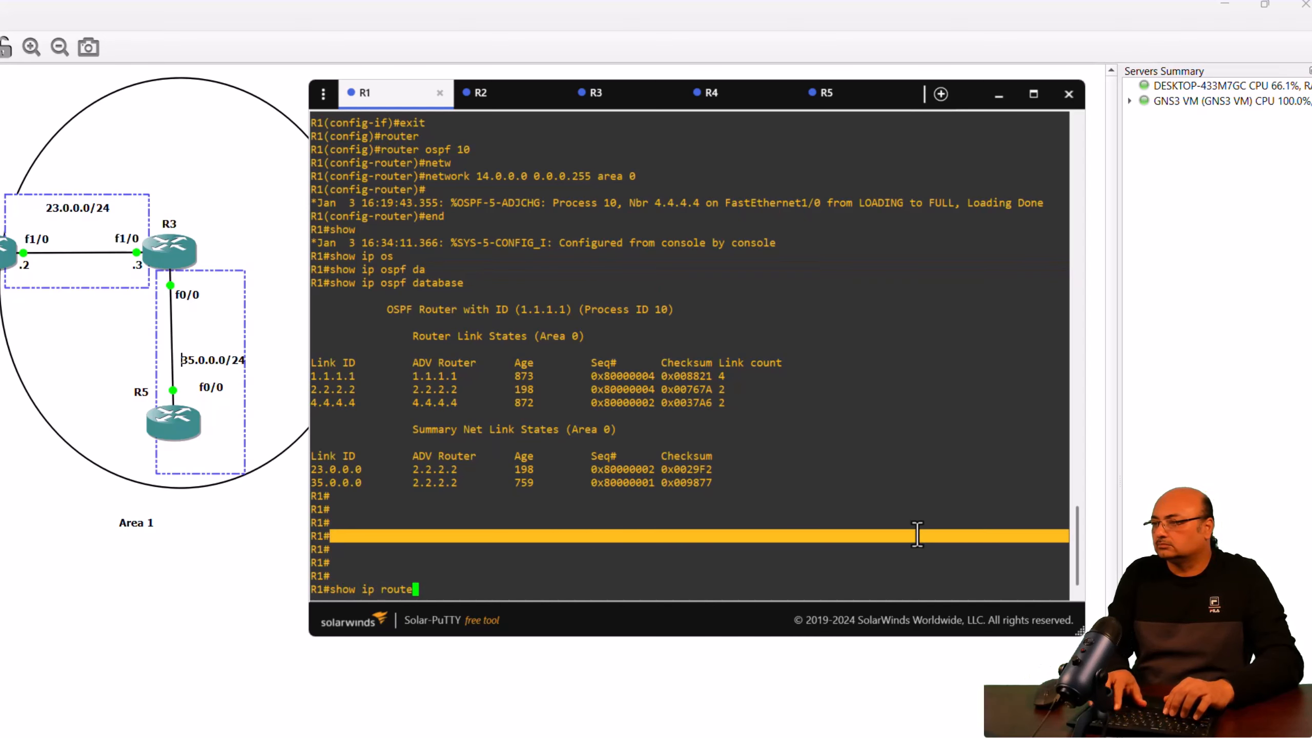
pyautogui.press('Return')
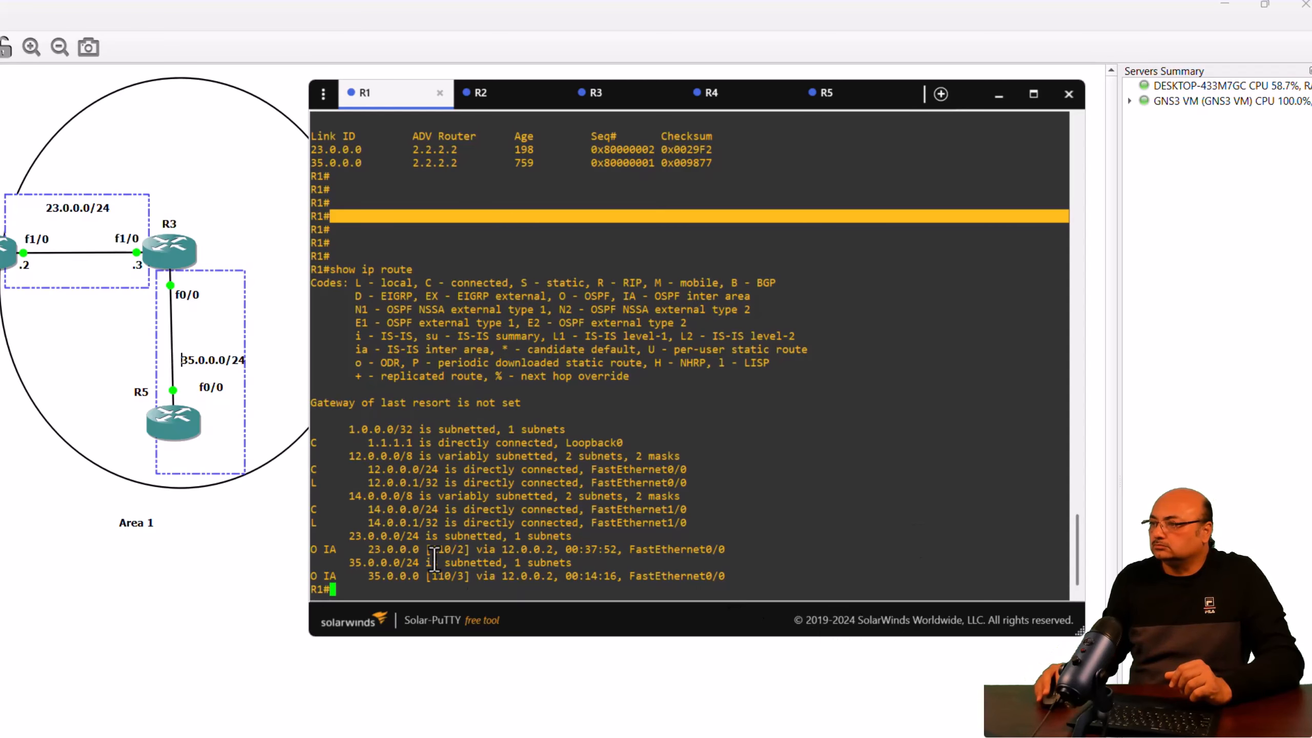
# - Examine the 23.0.0.0 and 35.0.0.0 routes in R1's routing table, highlighting the IA - OSPF inter area code in the legend
pyautogui.doubleClick(394, 549)
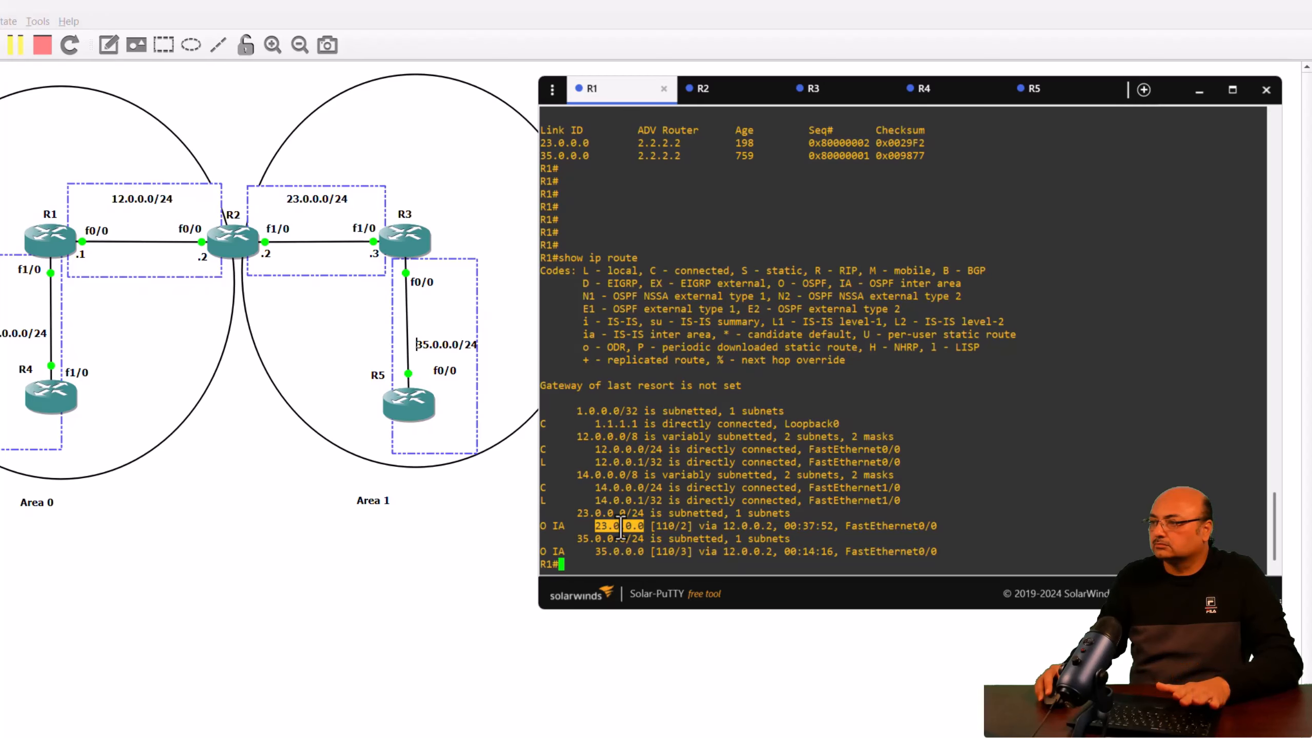
pyautogui.tripleClick(620, 526)
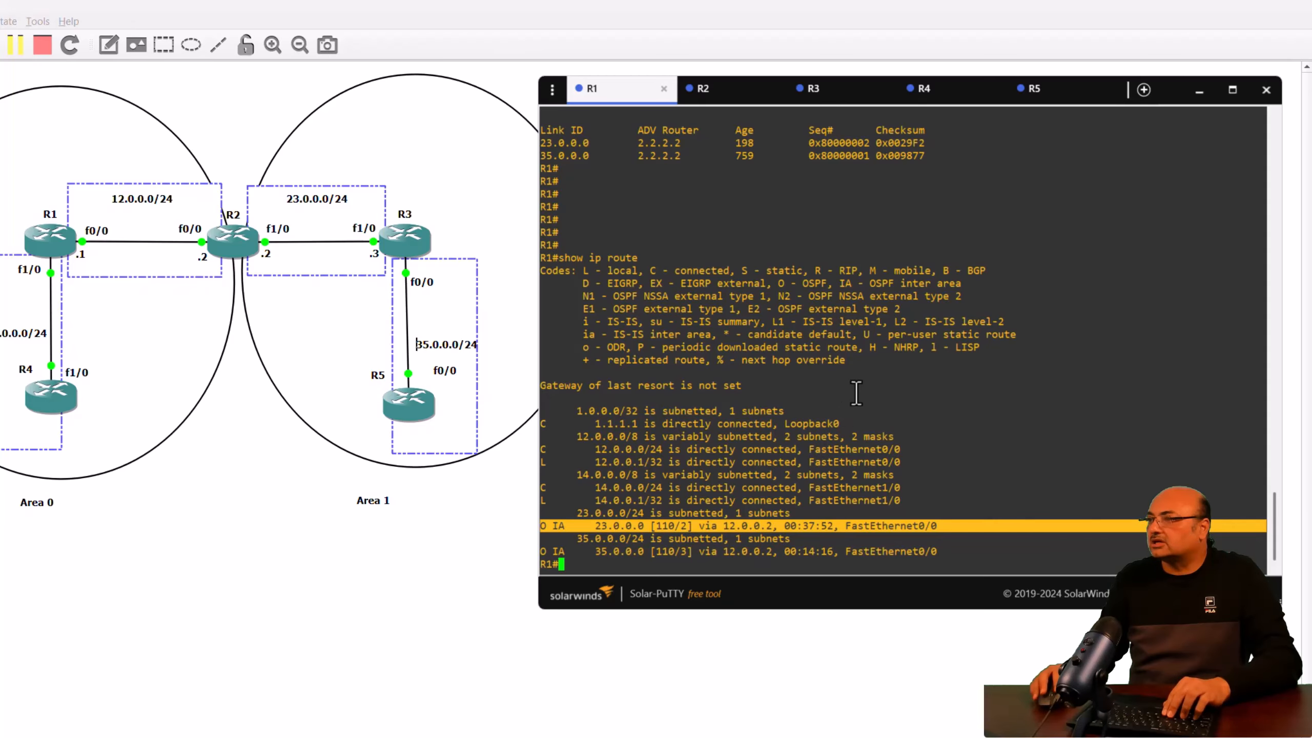
pyautogui.click(569, 526)
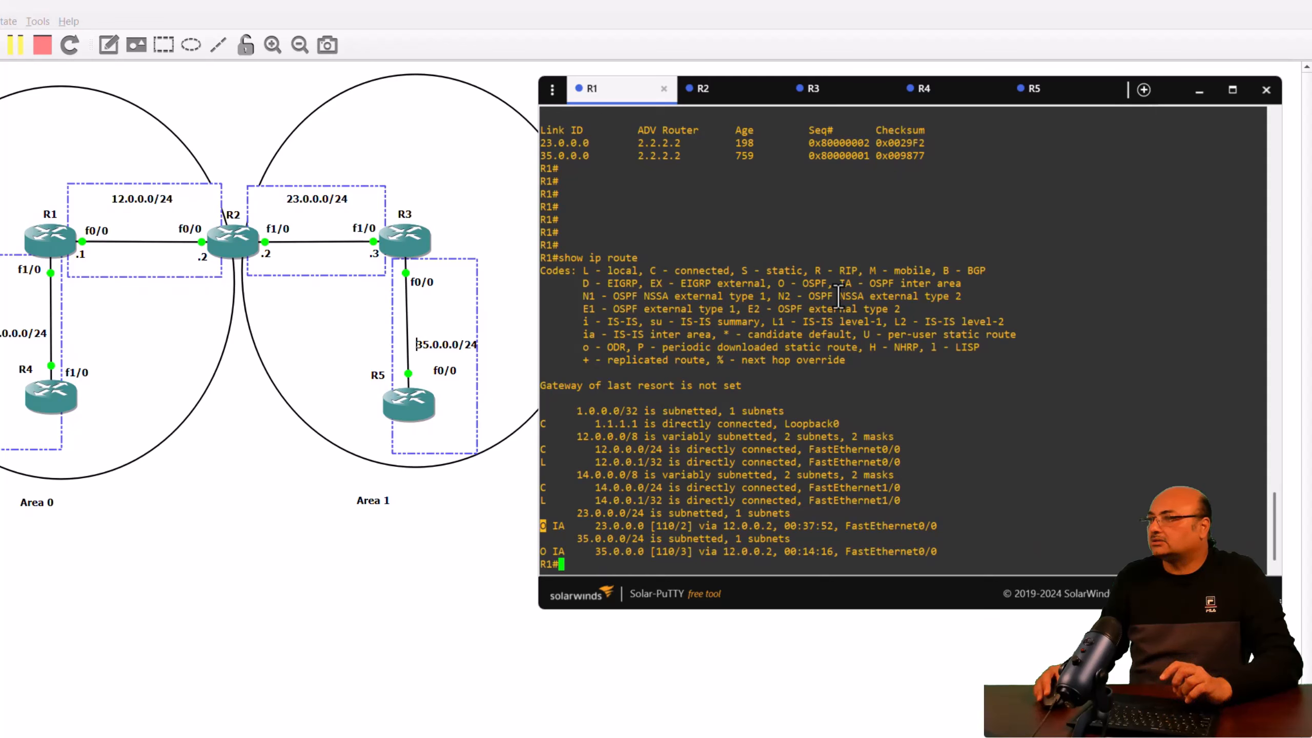
pyautogui.moveTo(838, 283); pyautogui.dragTo(953, 280)
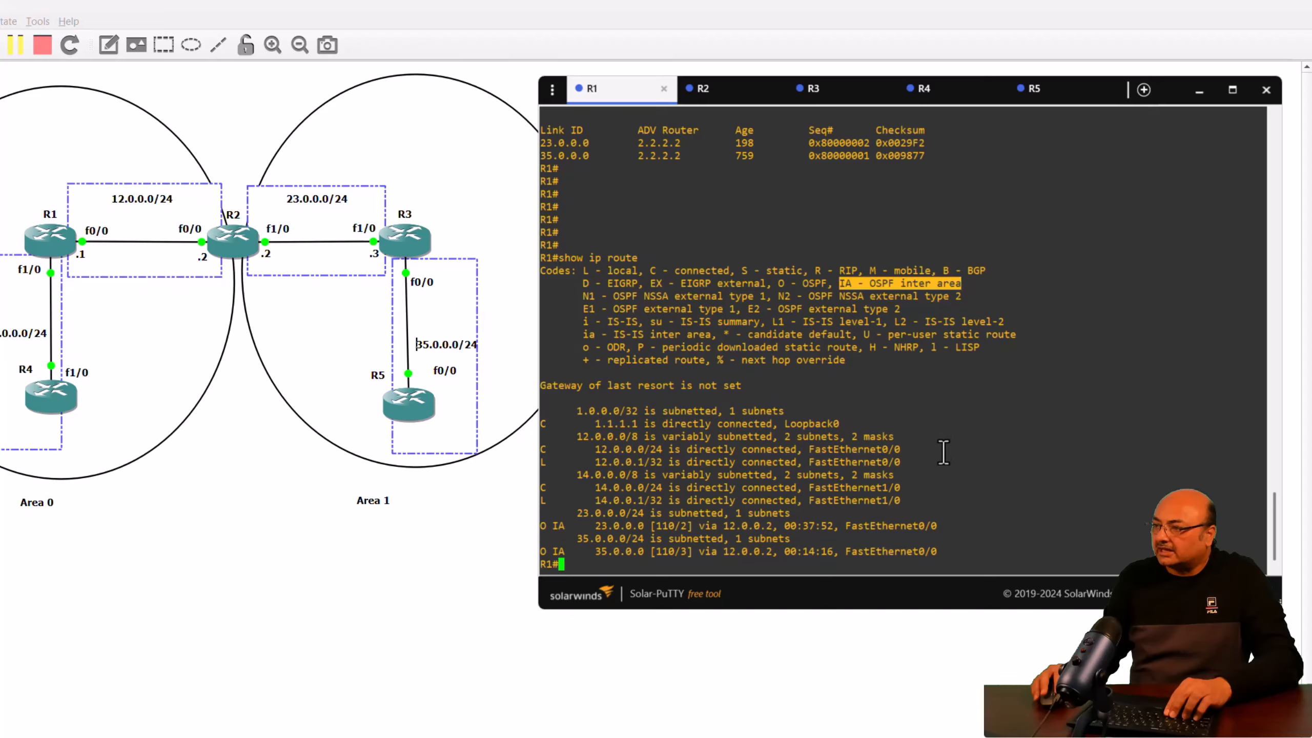
pyautogui.doubleClick(603, 528)
pyautogui.doubleClick(605, 551)
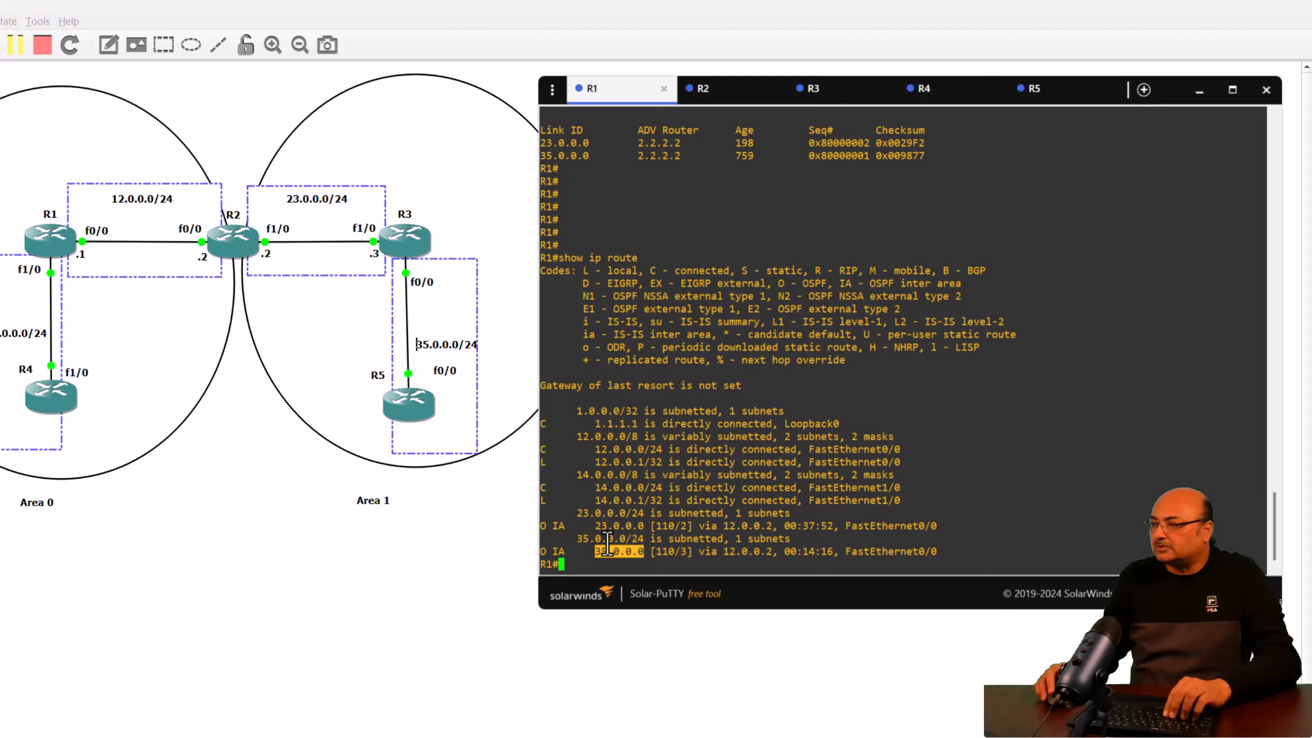
# - Highlight the next hop 12.0.0.2 of R1's 23.0.0.0 route, and display R4's routing table with show ip route
pyautogui.doubleClick(754, 526)
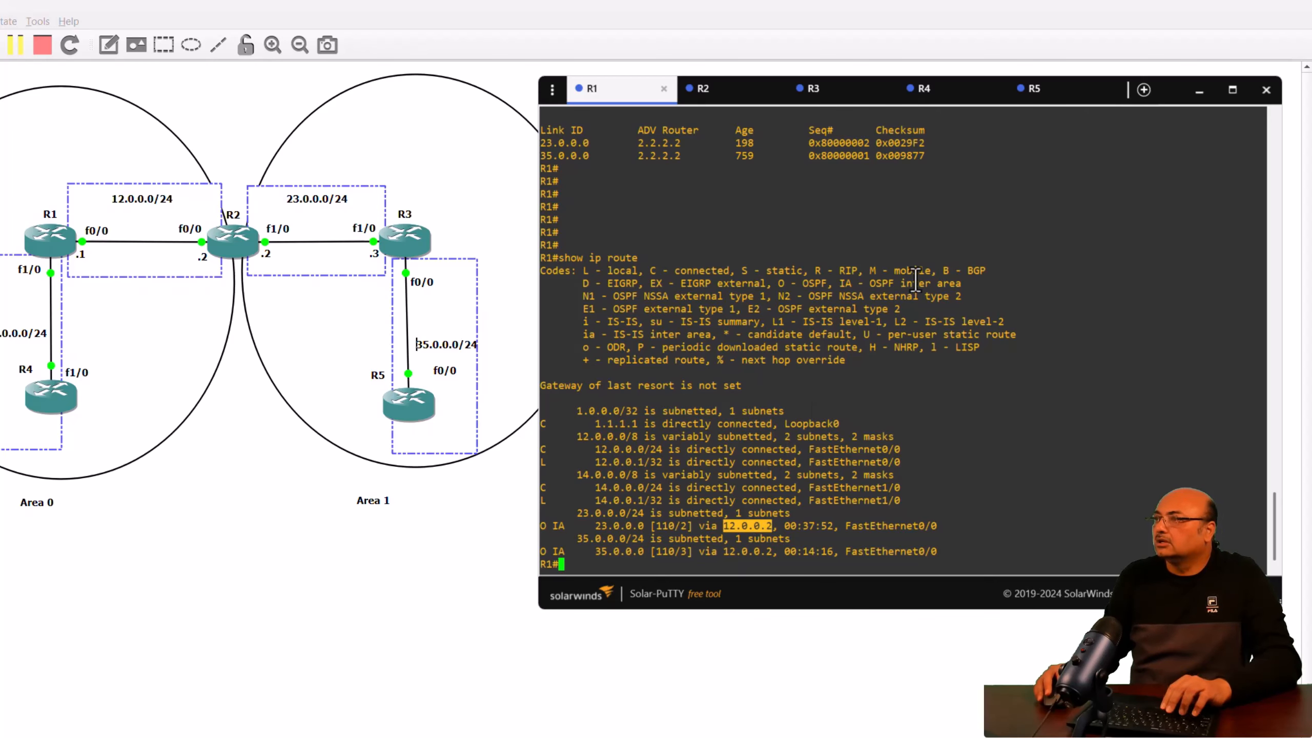
pyautogui.click(957, 106)
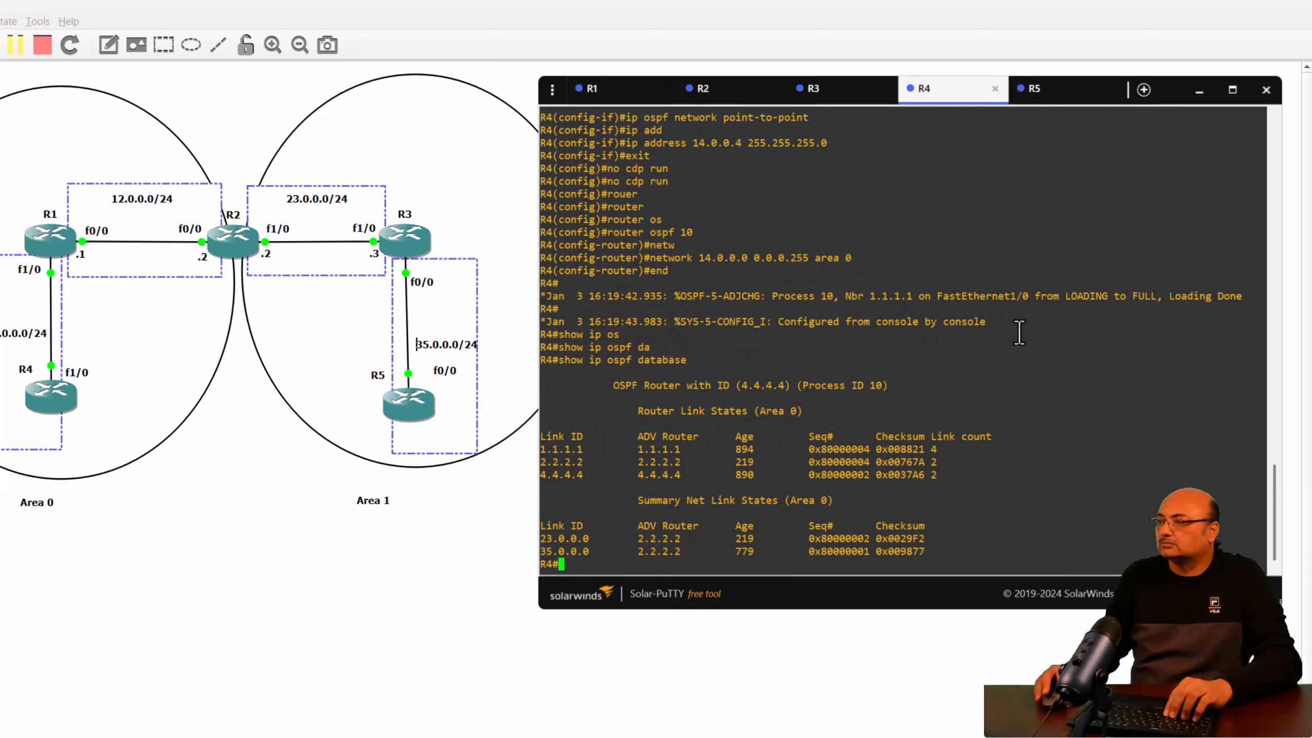
pyautogui.write('show ip os')
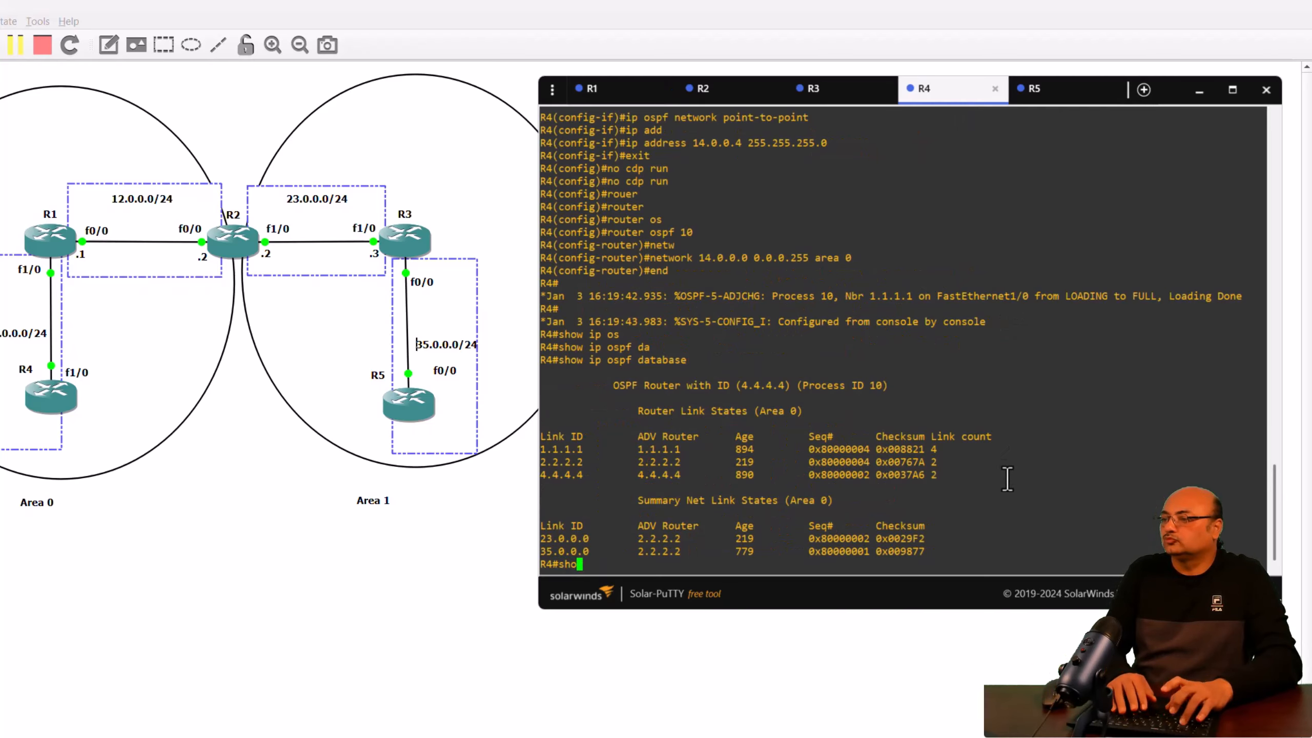
pyautogui.press('Tab')
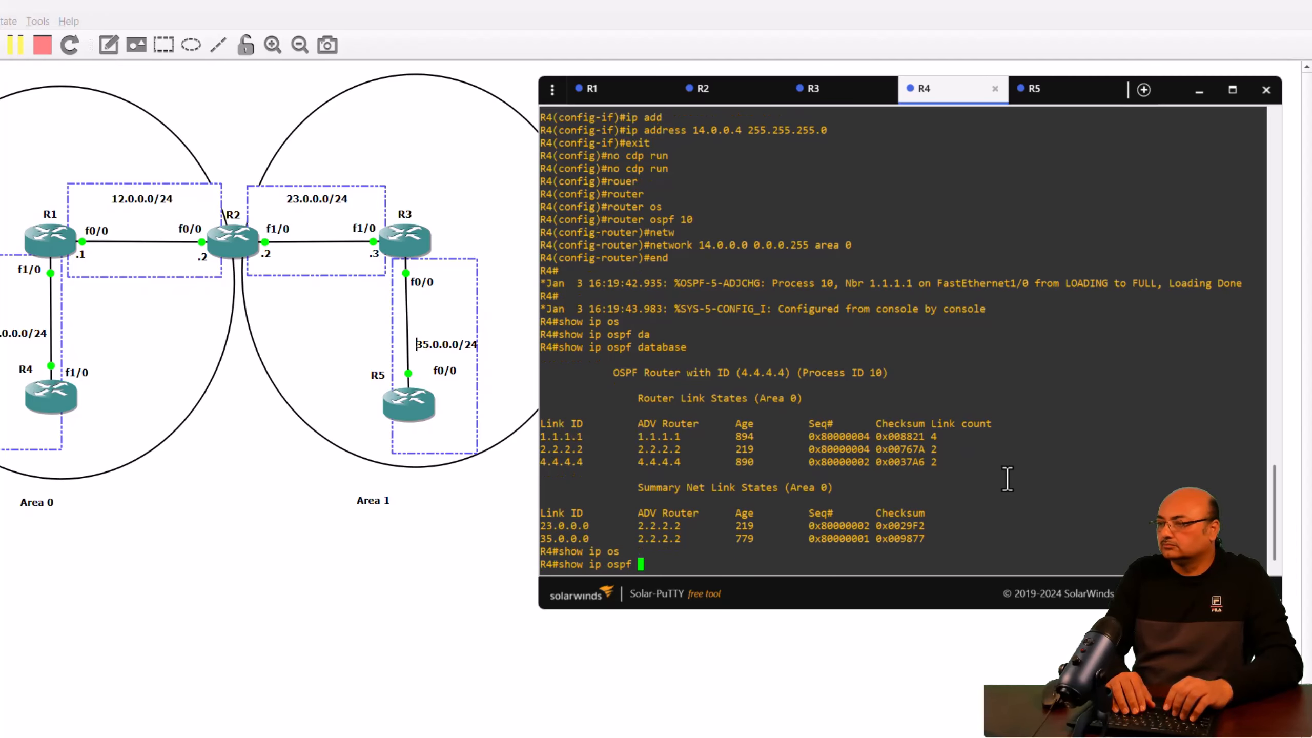
pyautogui.press('BackSpace')
pyautogui.press('BackSpace')
pyautogui.press('BackSpace')
pyautogui.press('BackSpace')
pyautogui.press('BackSpace')
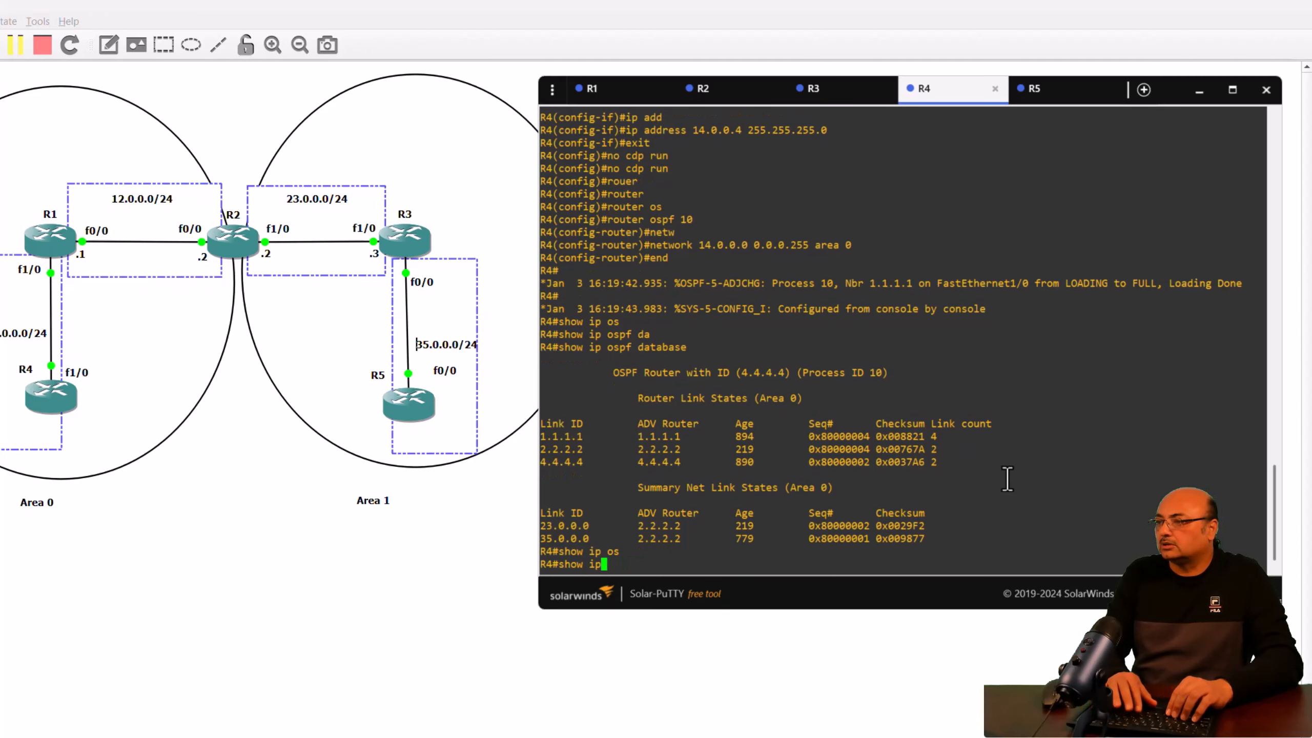
pyautogui.write('rou')
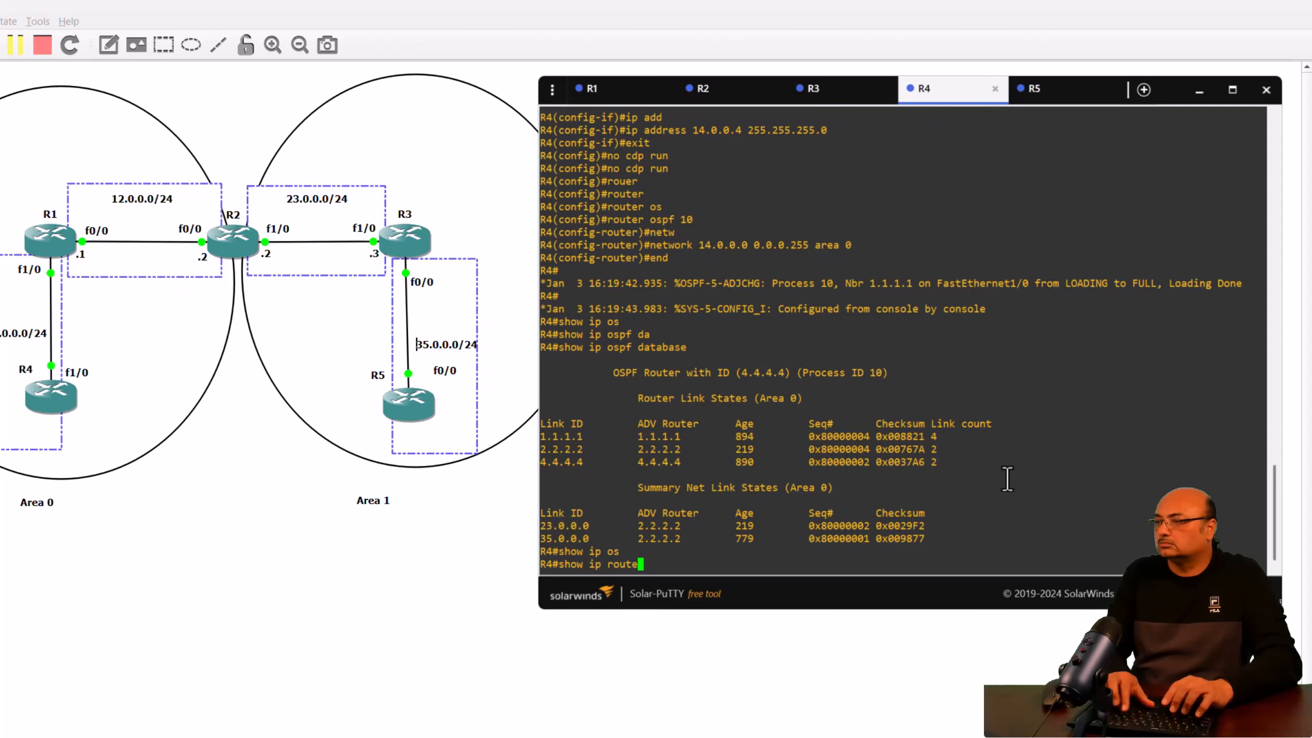
pyautogui.write('te')
pyautogui.press('Return')
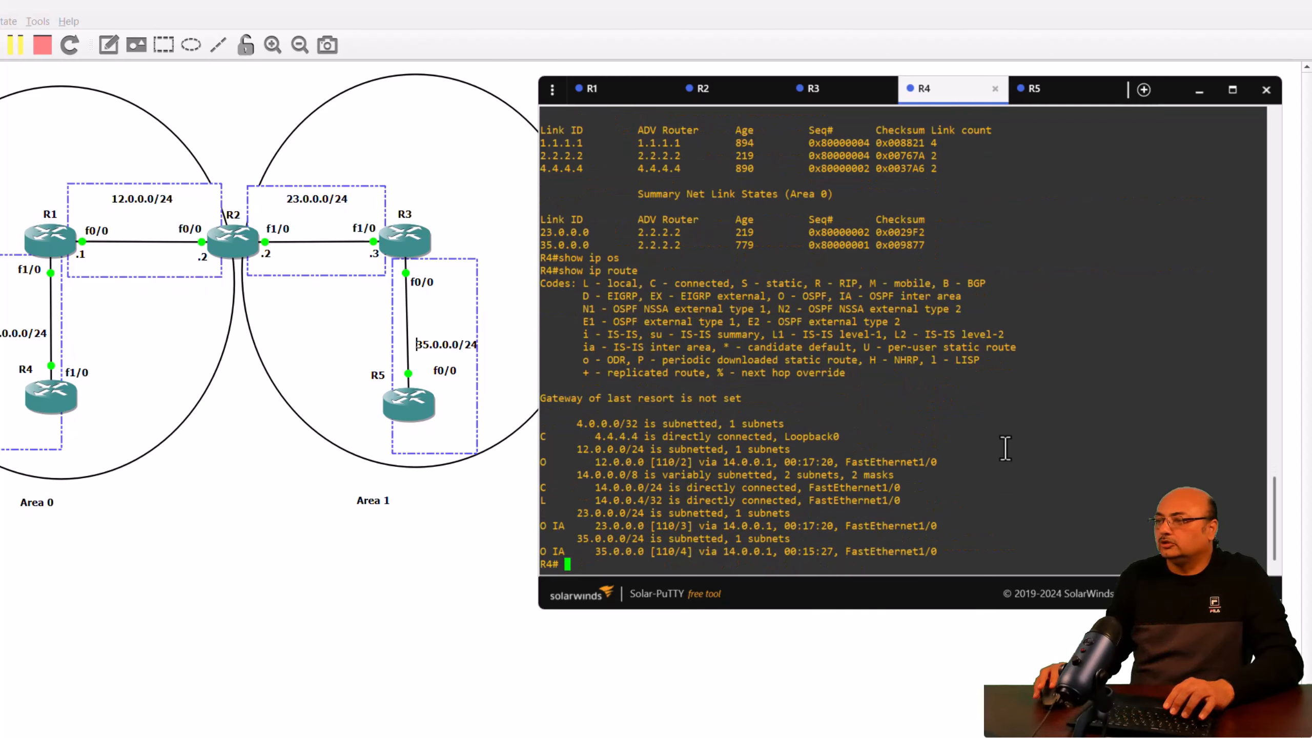
# - Examine the 23.0.0.0 and 35.0.0.0 inter-area routes in R4's routing table, highlighting their networks, next hops and metrics
pyautogui.doubleClick(617, 526)
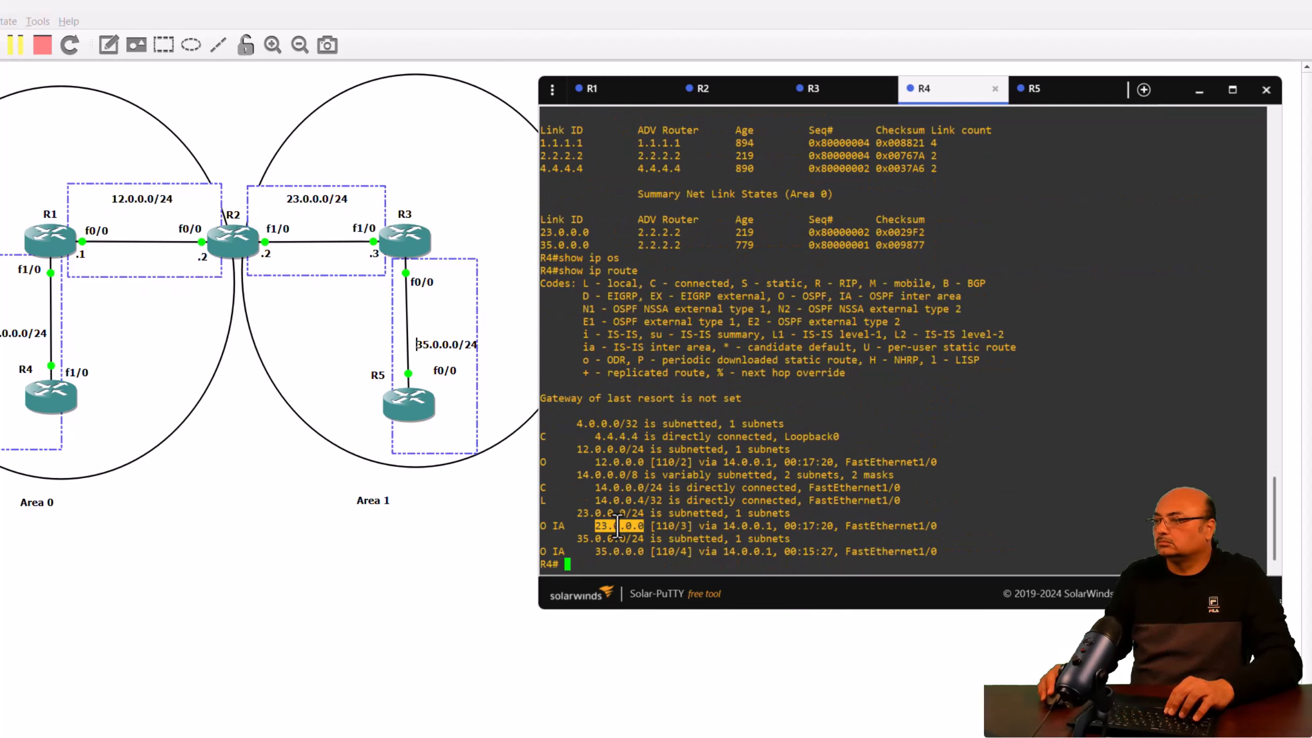
pyautogui.doubleClick(610, 551)
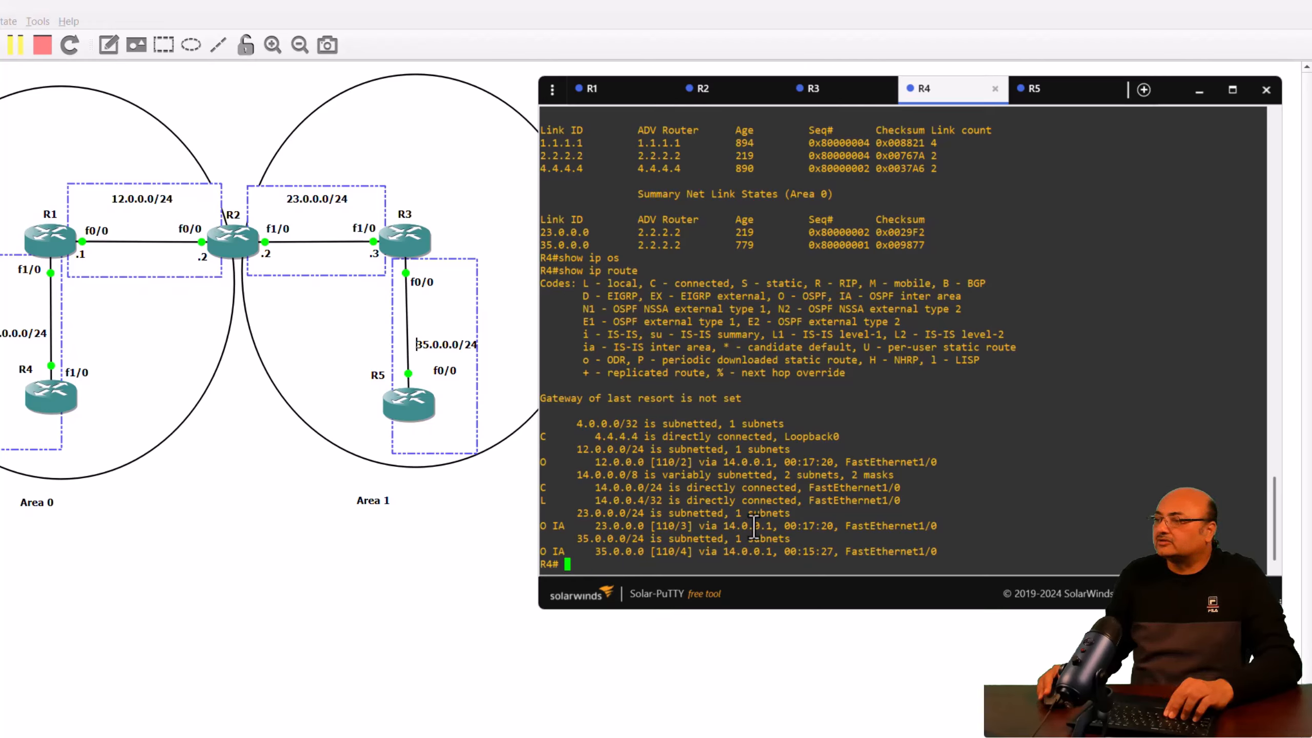
pyautogui.doubleClick(752, 526)
pyautogui.doubleClick(749, 551)
pyautogui.click(749, 551)
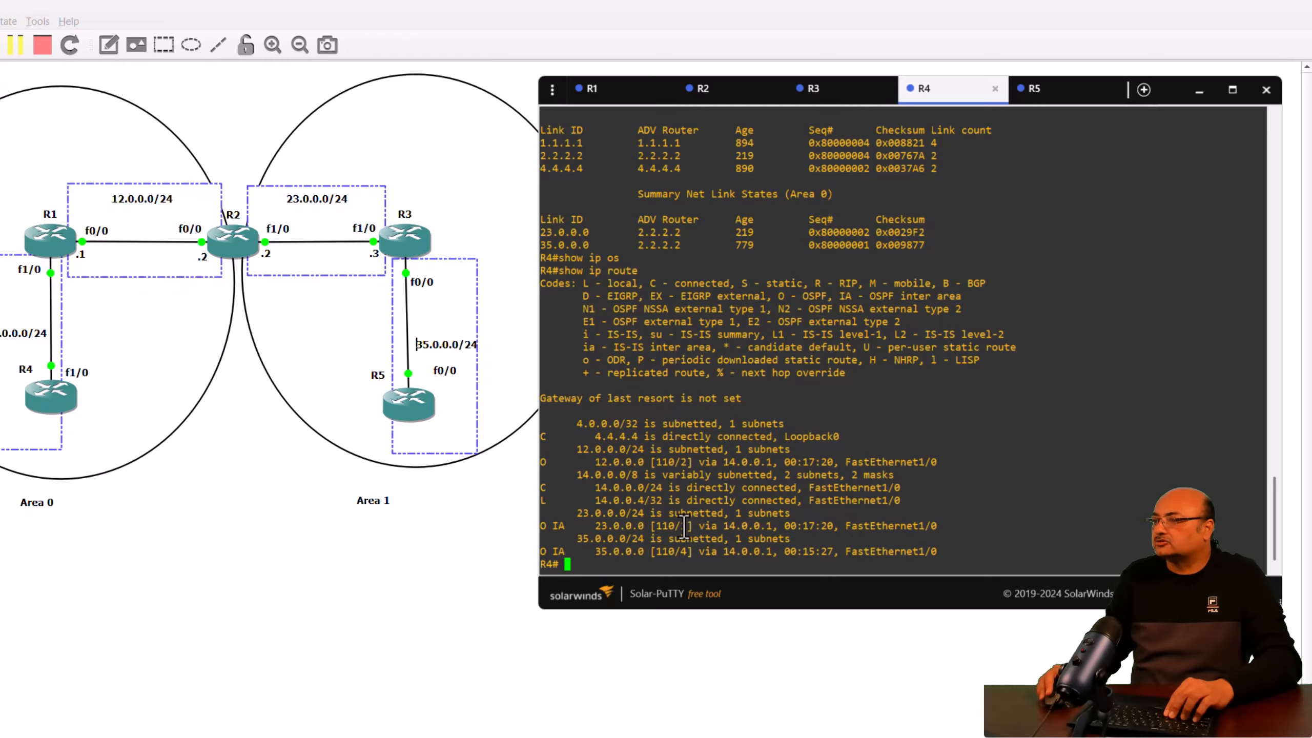
pyautogui.moveTo(674, 526)
pyautogui.mouseDown()
pyautogui.moveTo(687, 526)
pyautogui.moveTo(677, 552)
pyautogui.moveTo(657, 549)
pyautogui.moveTo(657, 526)
pyautogui.mouseUp()
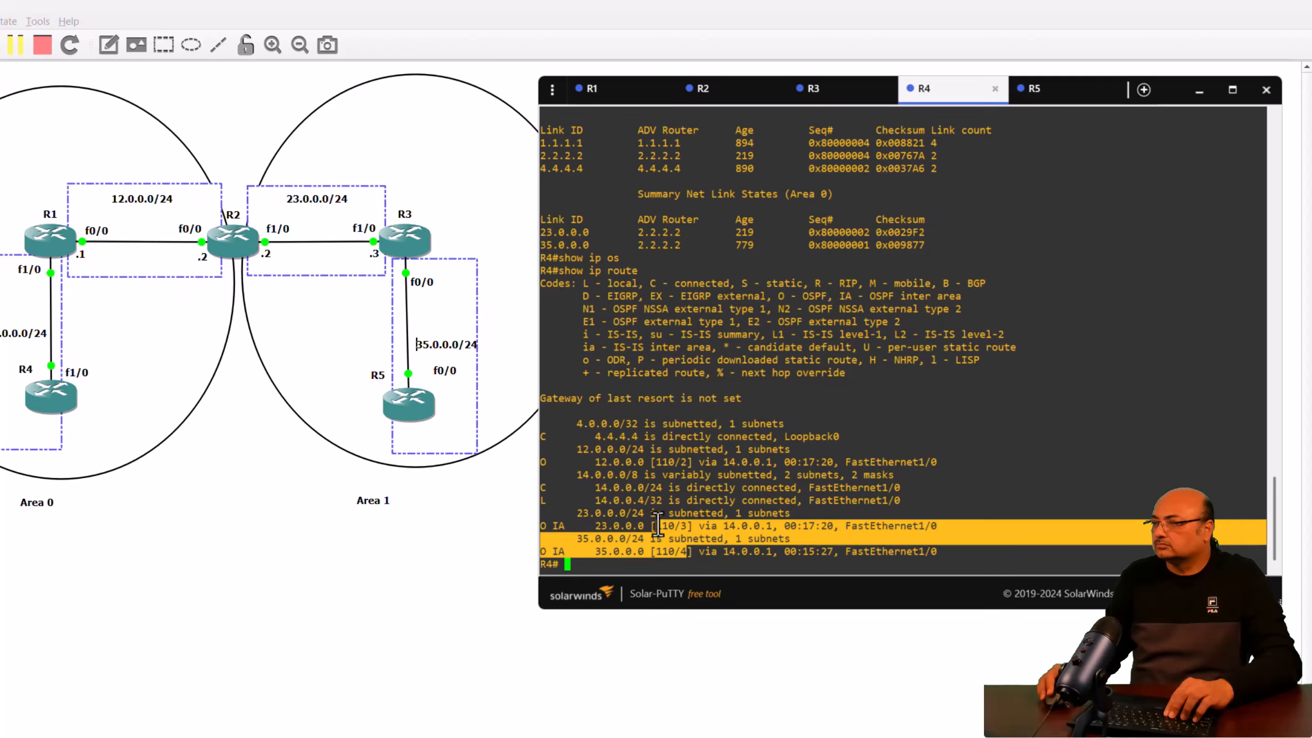
pyautogui.click(869, 512)
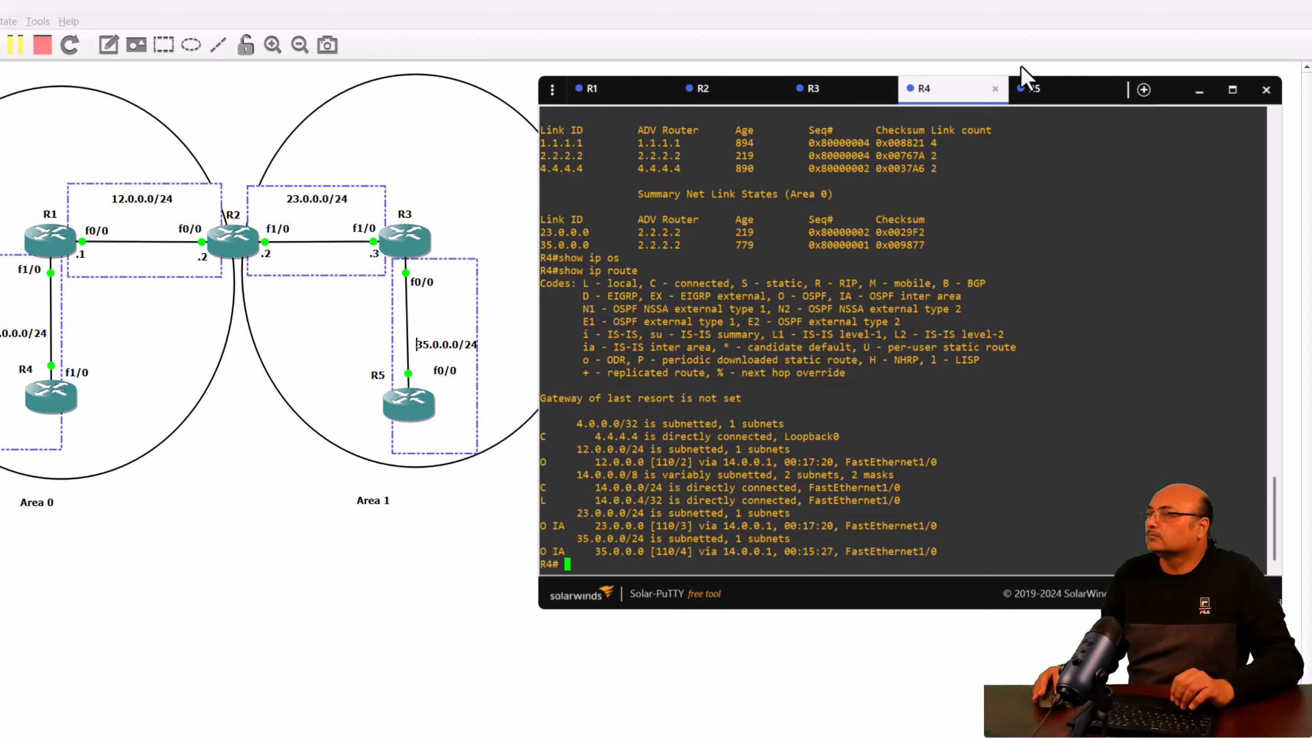
# - Display the routing table on router R5 with show ip route
pyautogui.click(1067, 103)
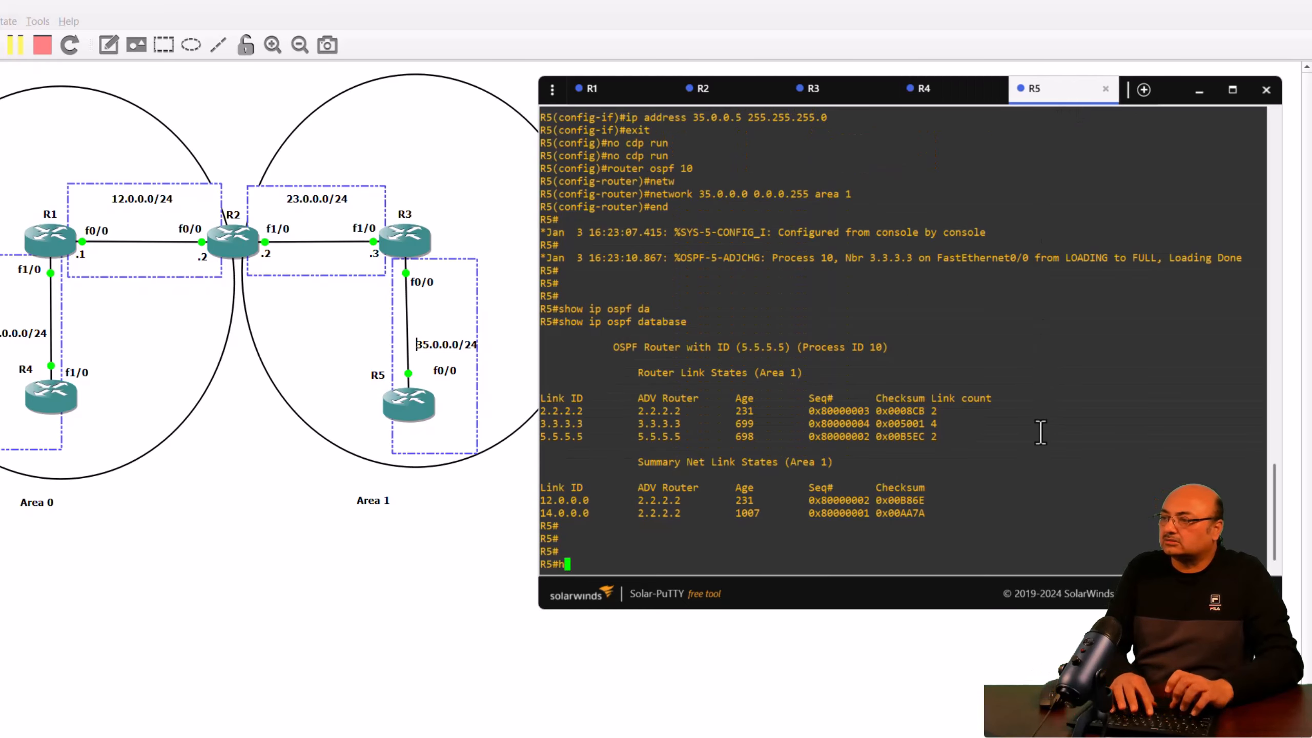
pyautogui.write('show ip')
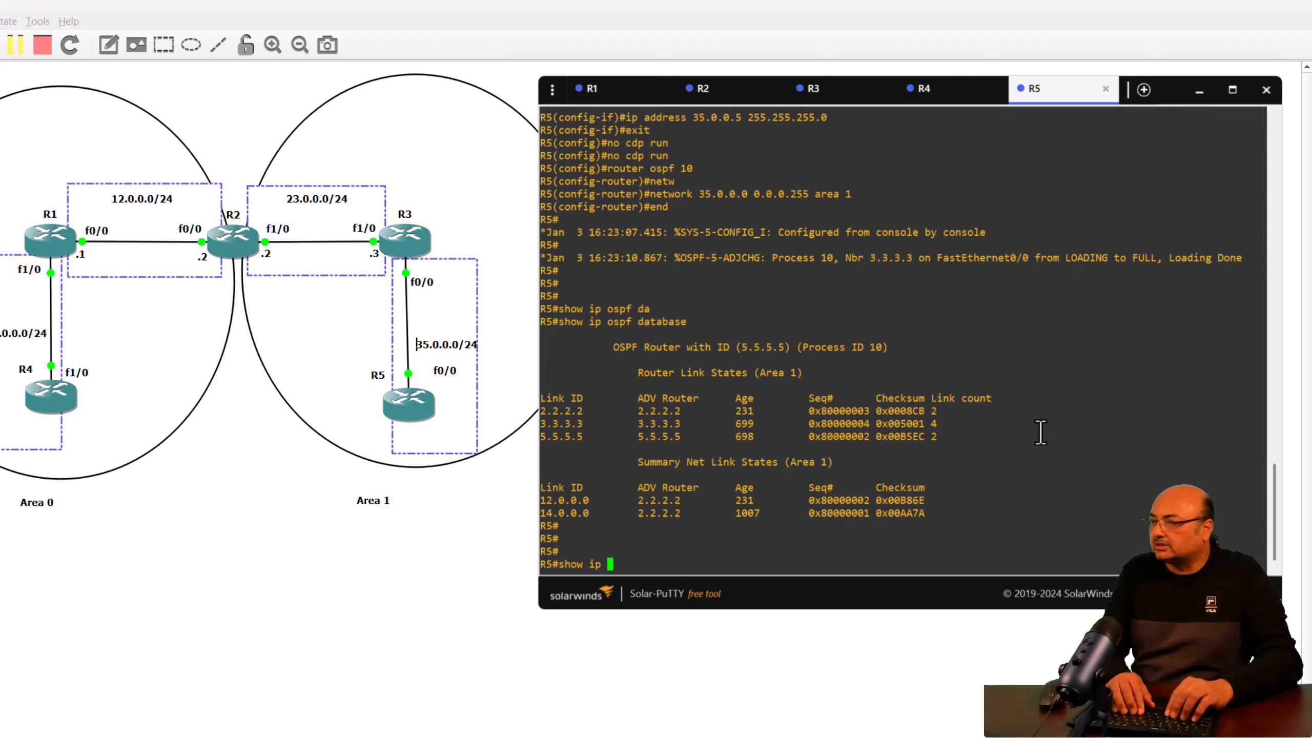
pyautogui.write(' rou')
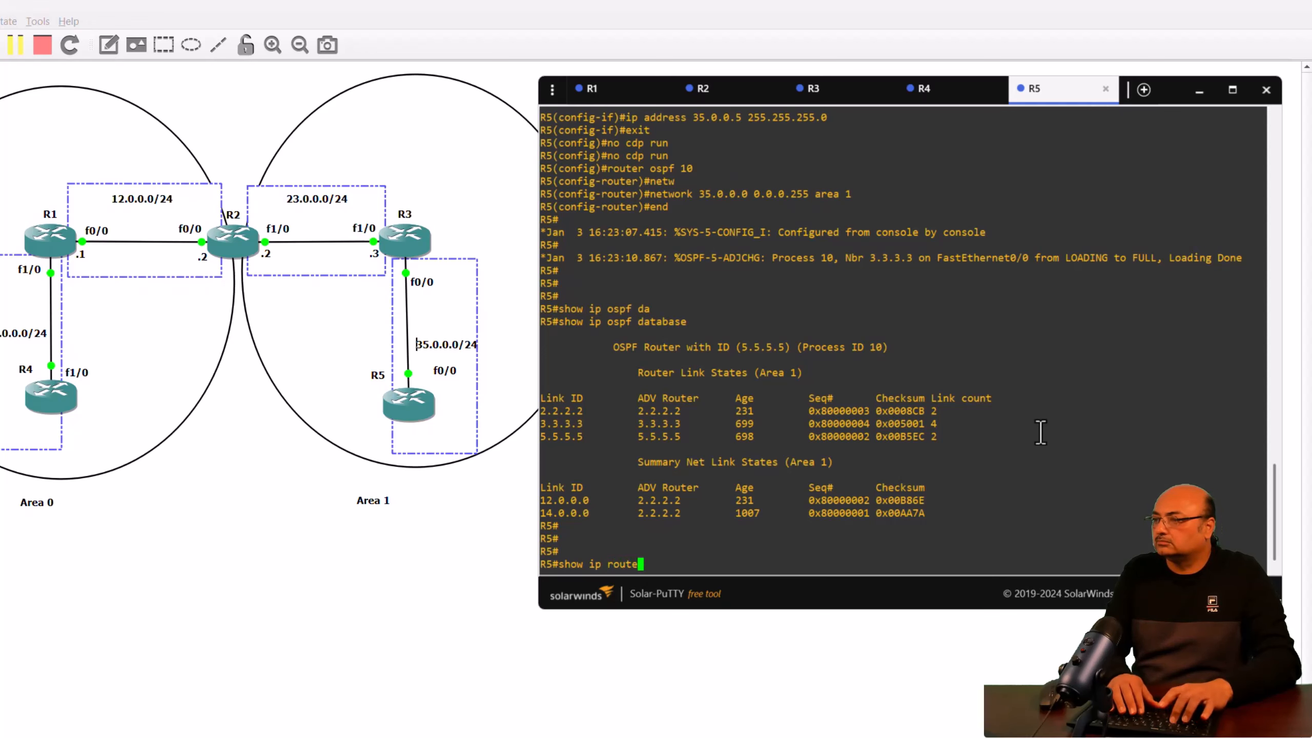
pyautogui.write('te')
pyautogui.press('Return')
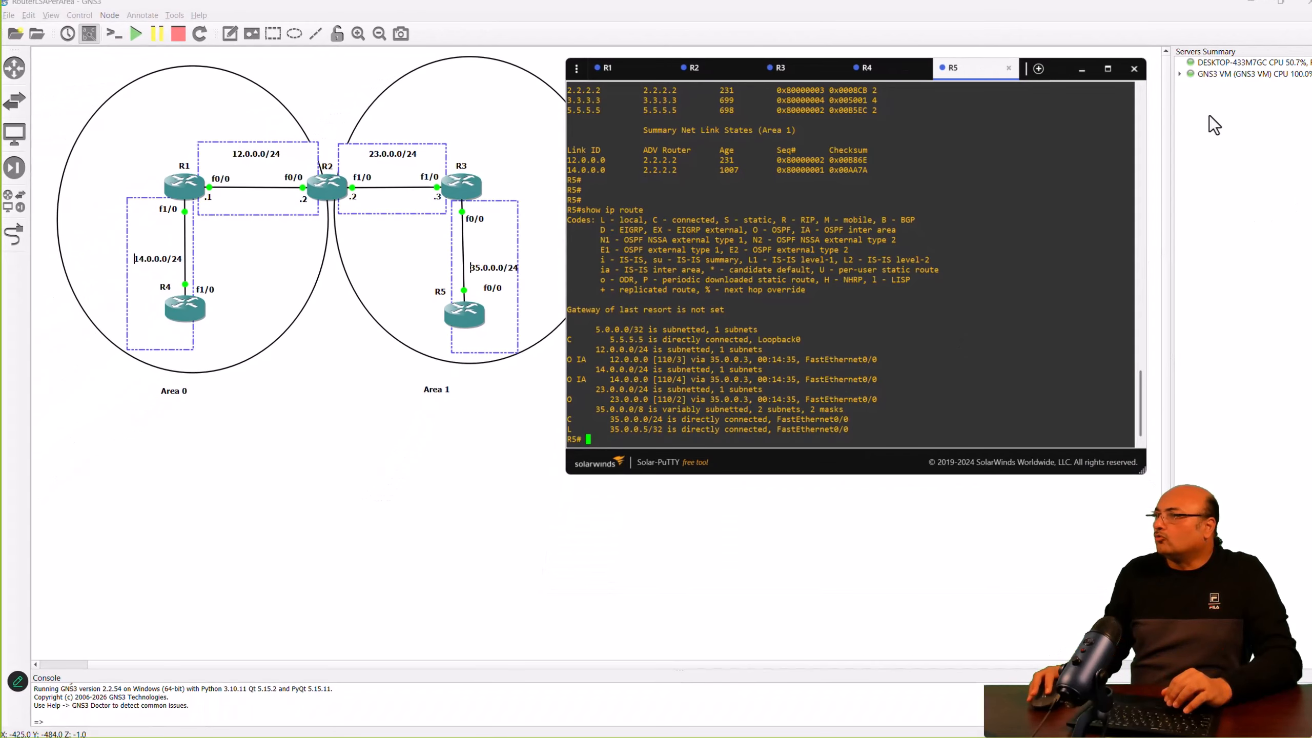
# - Minimize the console window and delete both ellipses that mark Area 0 and Area 1 on the topology
pyautogui.click(1081, 69)
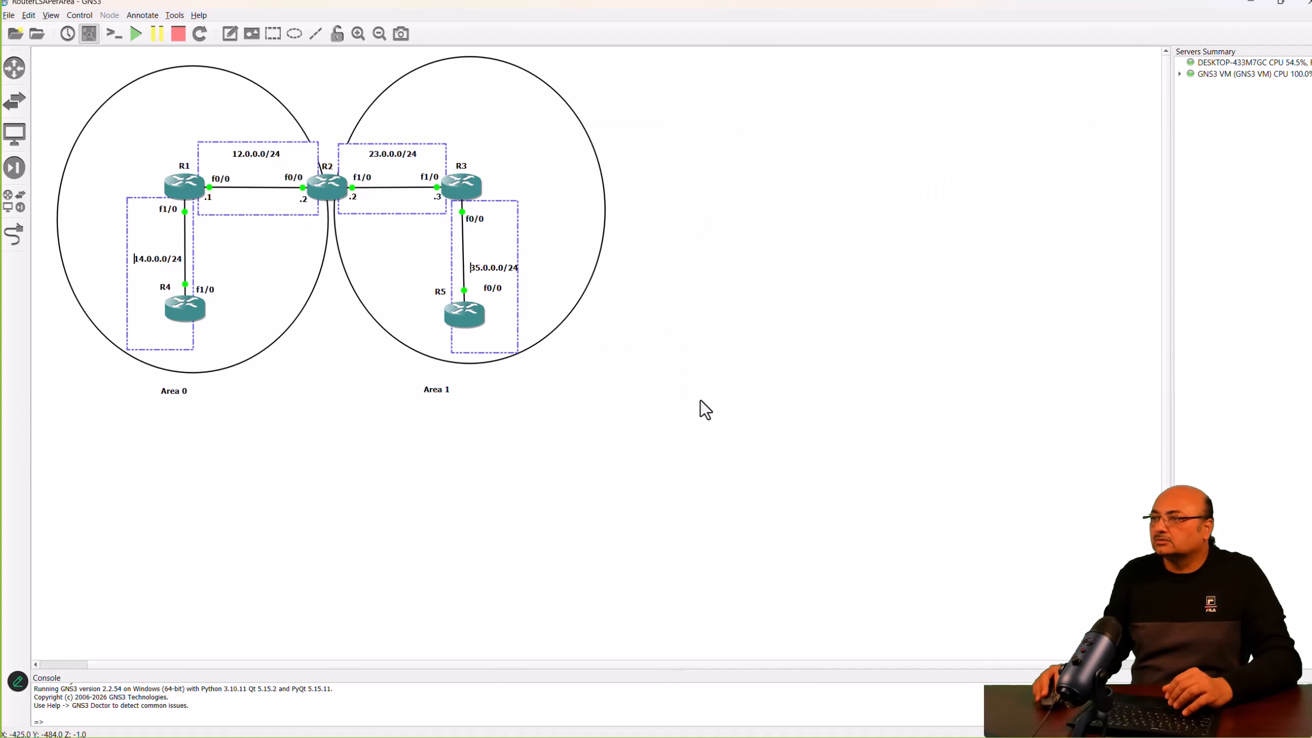
pyautogui.click(591, 232)
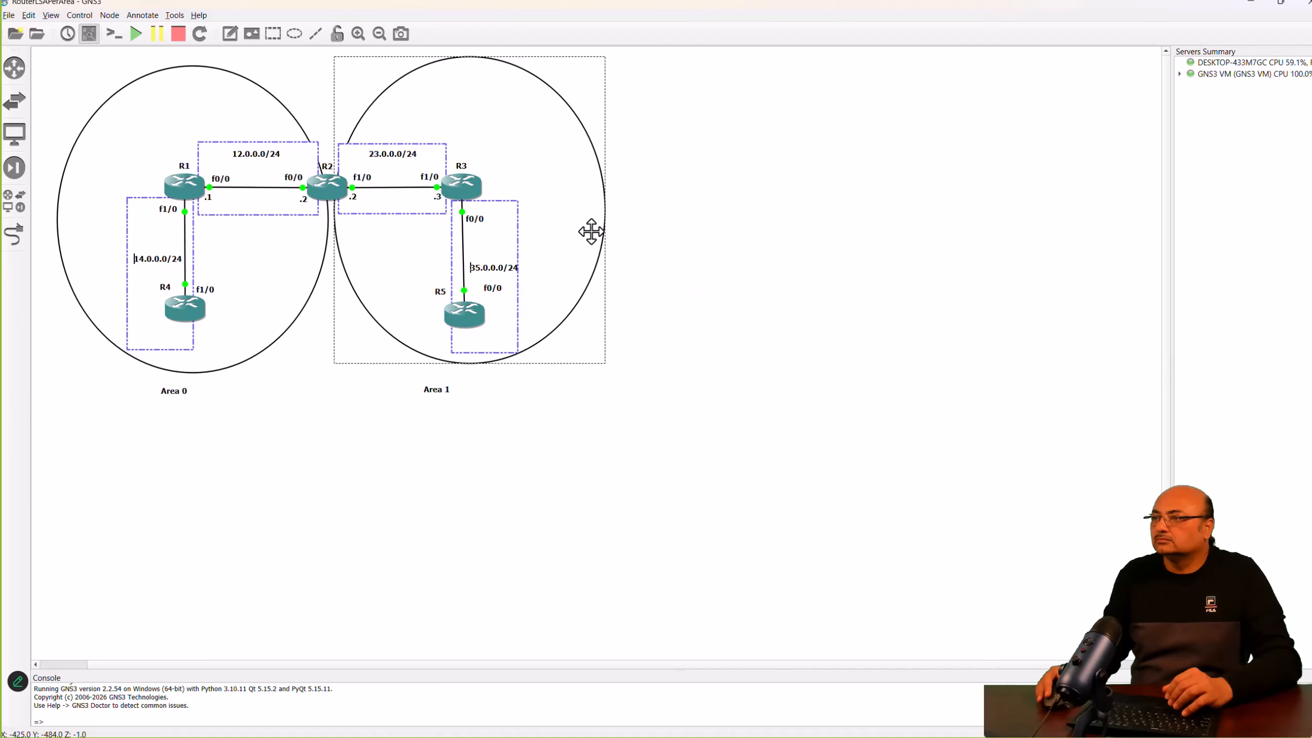
pyautogui.moveTo(591, 231); pyautogui.dragTo(862, 238)
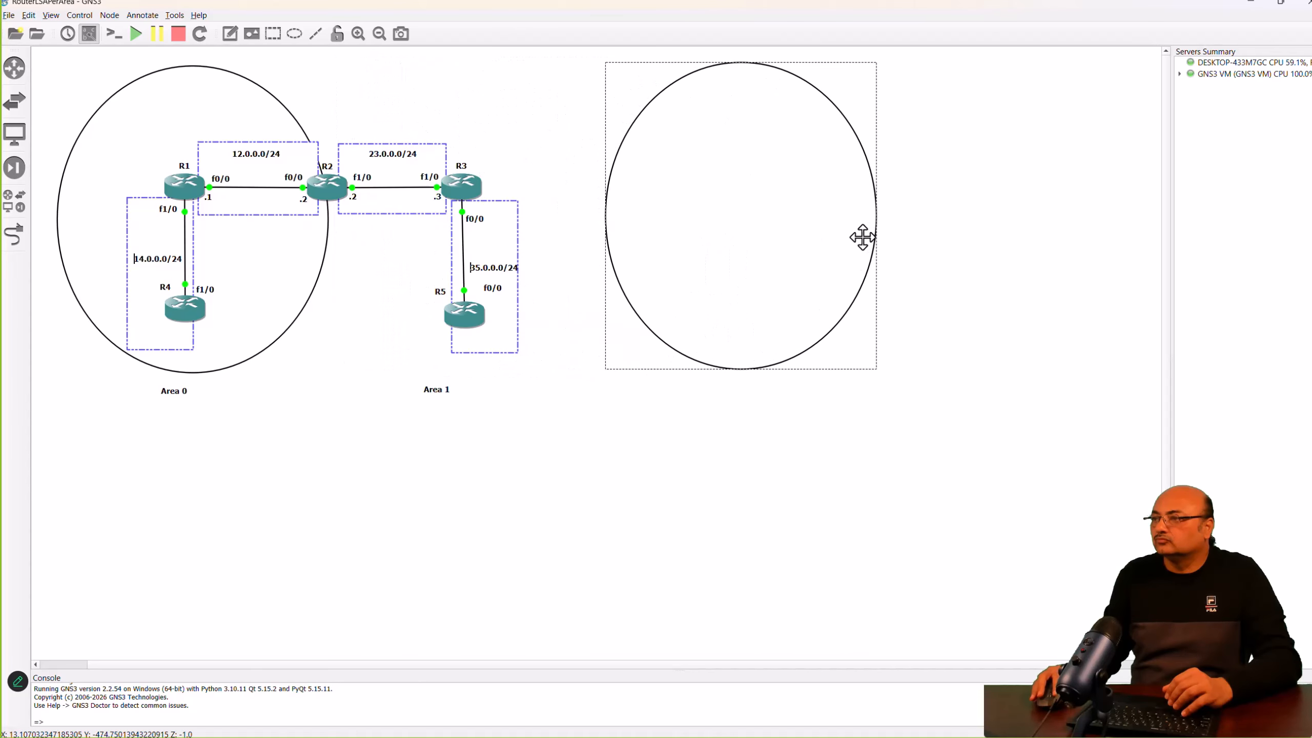
pyautogui.click(281, 292)
pyautogui.press('Delete')
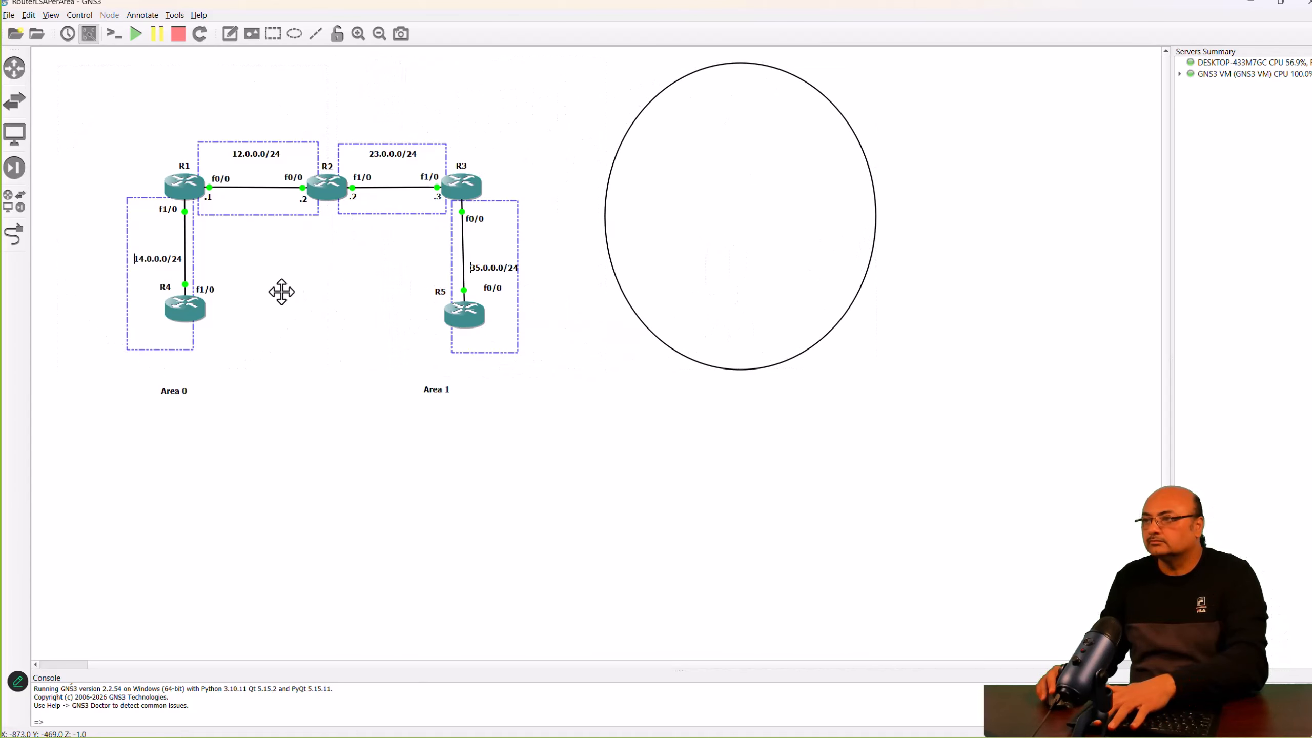
pyautogui.click(718, 297)
pyautogui.press('Delete')
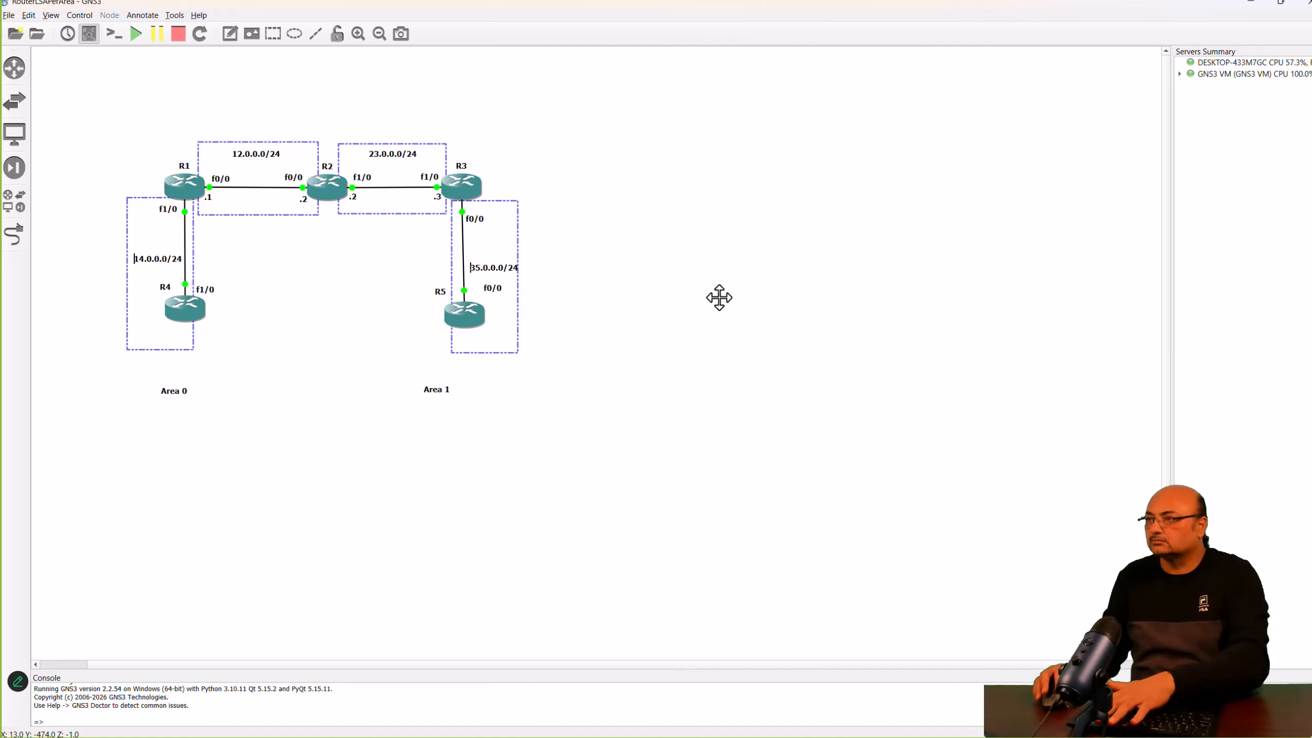
# - Add a c7200 router to the topology below R2, between R4 and R5
pyautogui.click(16, 70)
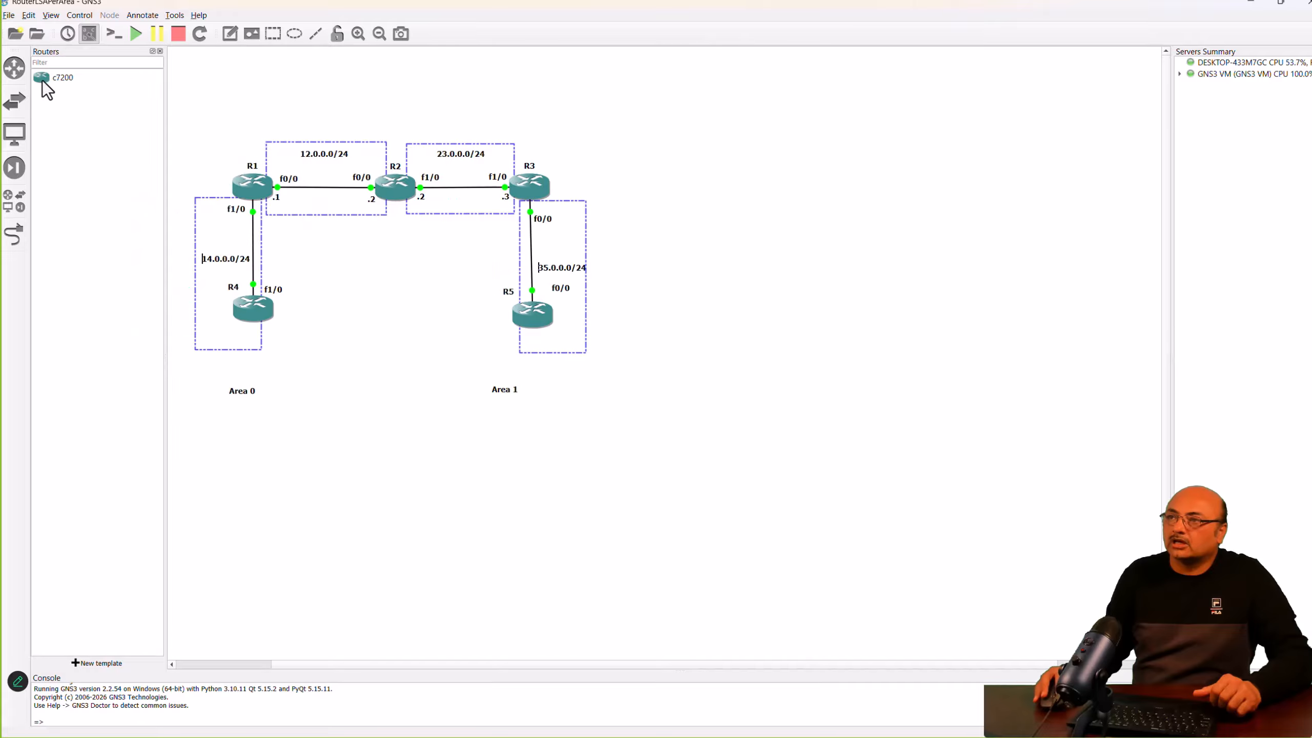
pyautogui.click(55, 79)
pyautogui.moveTo(57, 90); pyautogui.dragTo(396, 314)
pyautogui.click(413, 437)
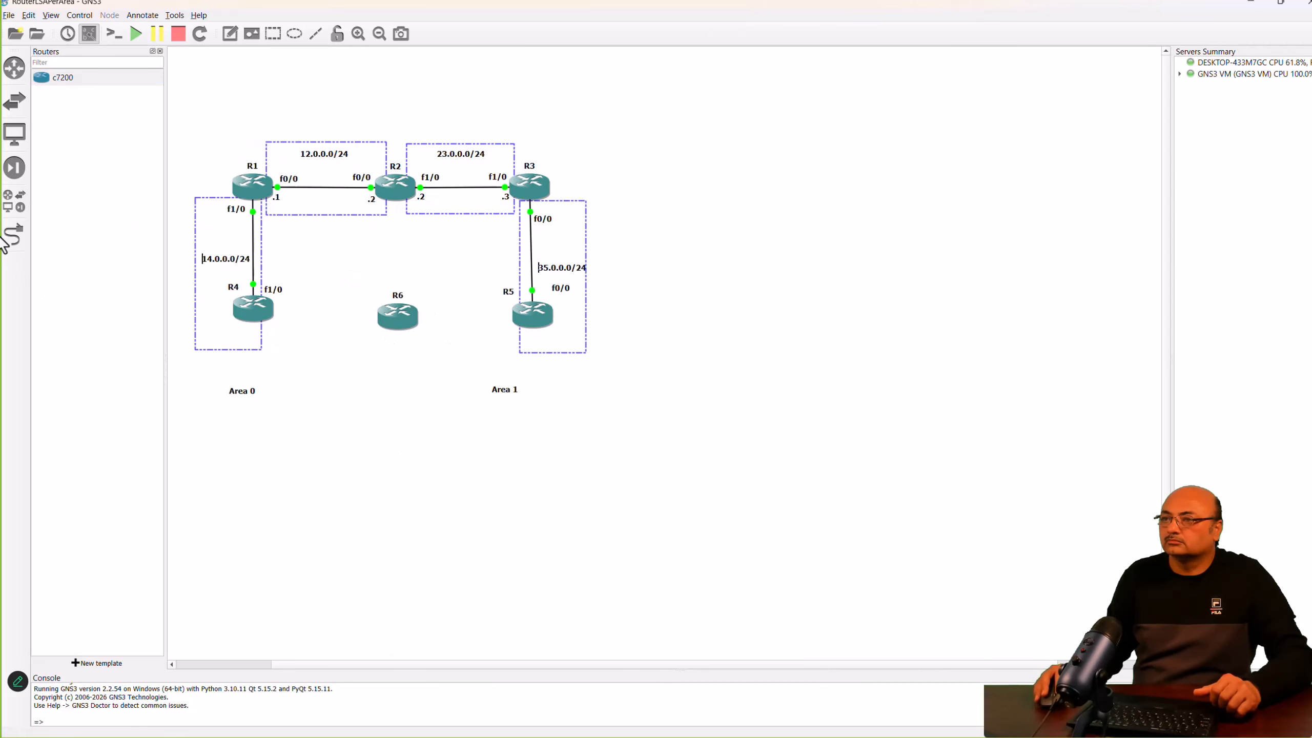
# - Link R2 to FastEthernet1/1 on the new router R6
pyautogui.click(15, 237)
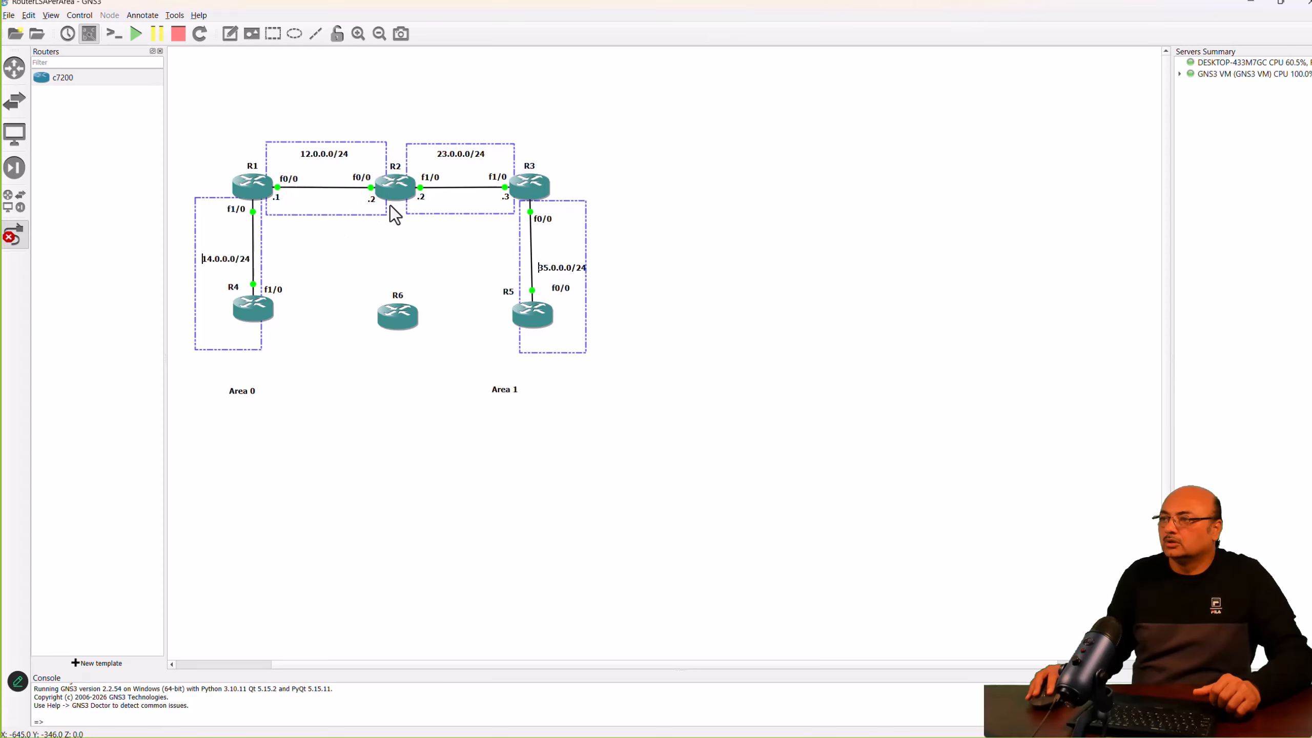
pyautogui.click(394, 196)
pyautogui.click(416, 236)
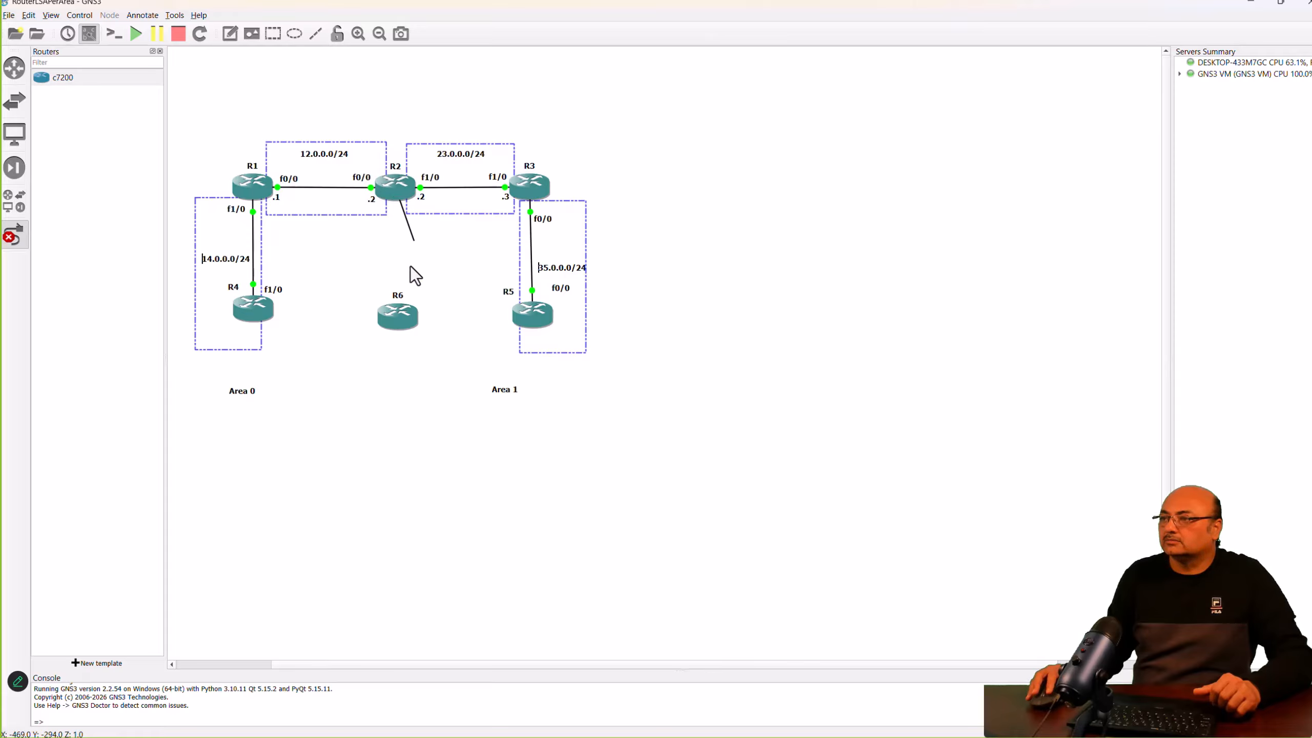
pyautogui.click(400, 308)
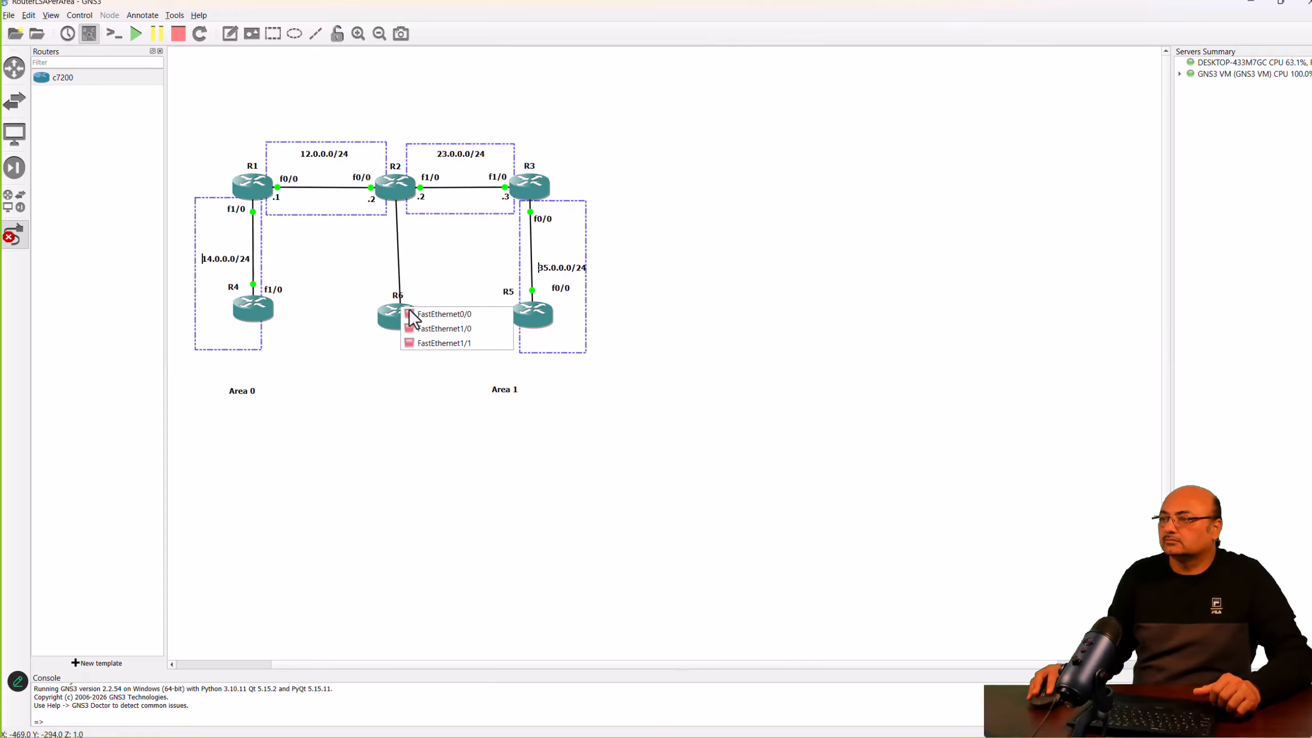
pyautogui.click(421, 343)
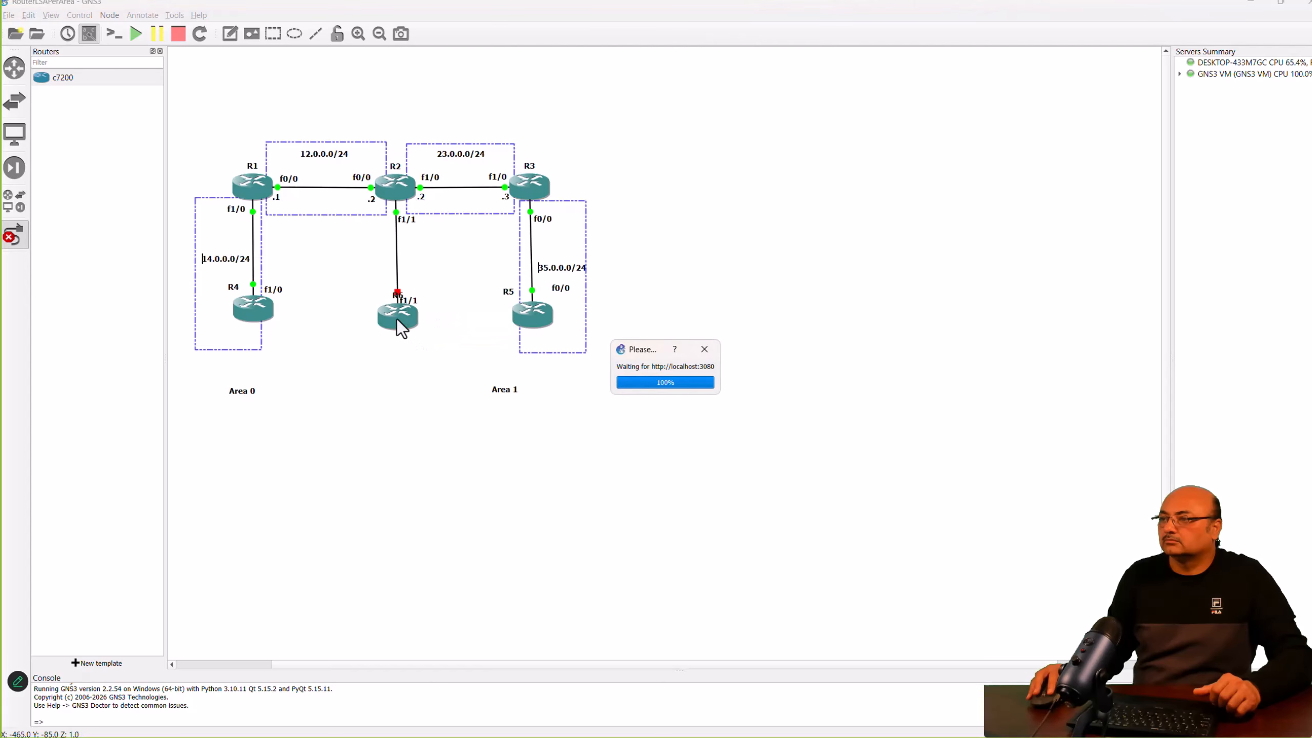
# - Leave link mode and arrange R6 directly below R2, with its name and f1/1 labels on either side of the link
pyautogui.click(391, 320)
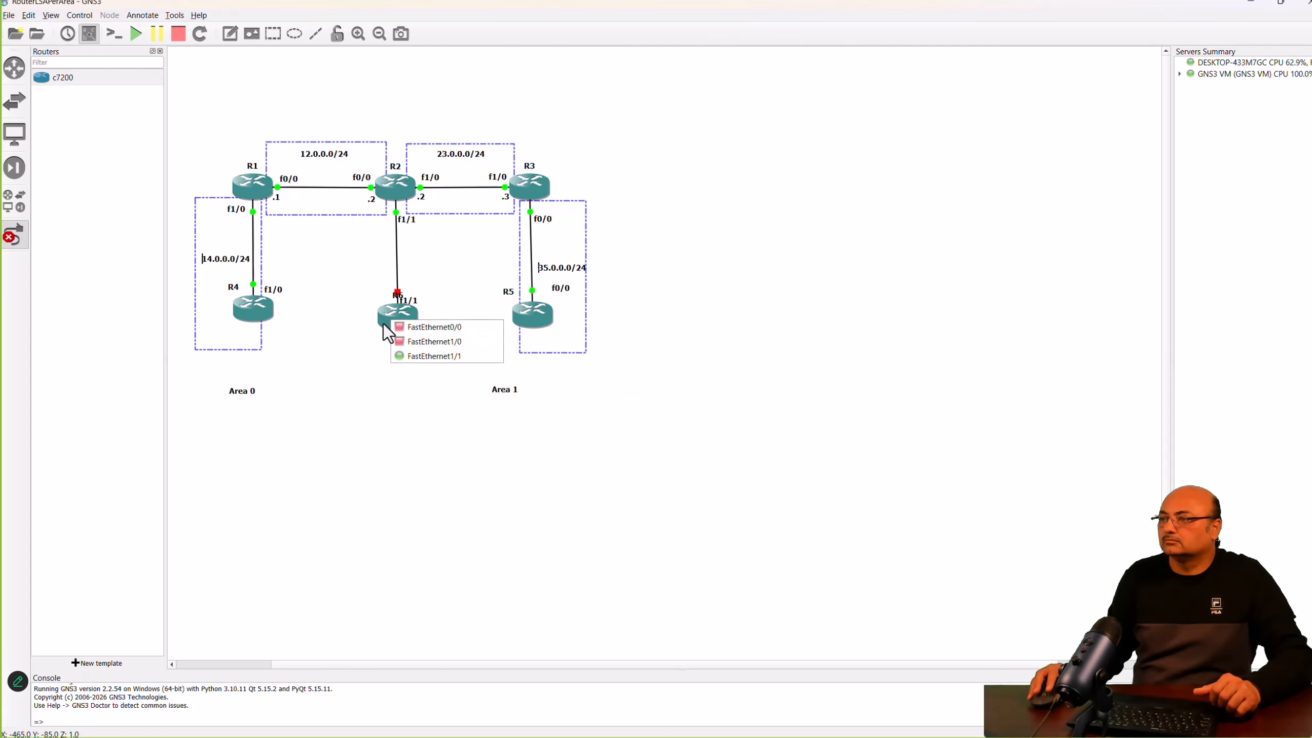
pyautogui.click(367, 388)
pyautogui.click(384, 318)
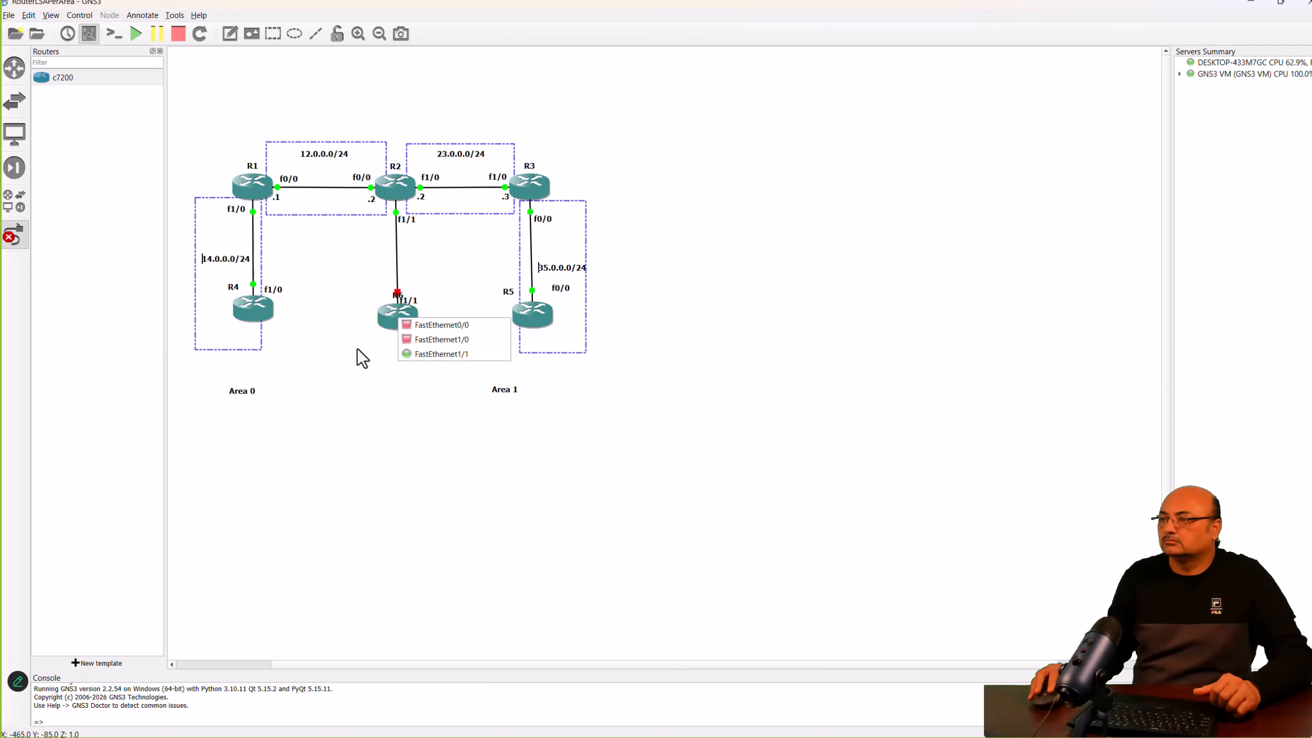
pyautogui.click(363, 355)
pyautogui.click(11, 237)
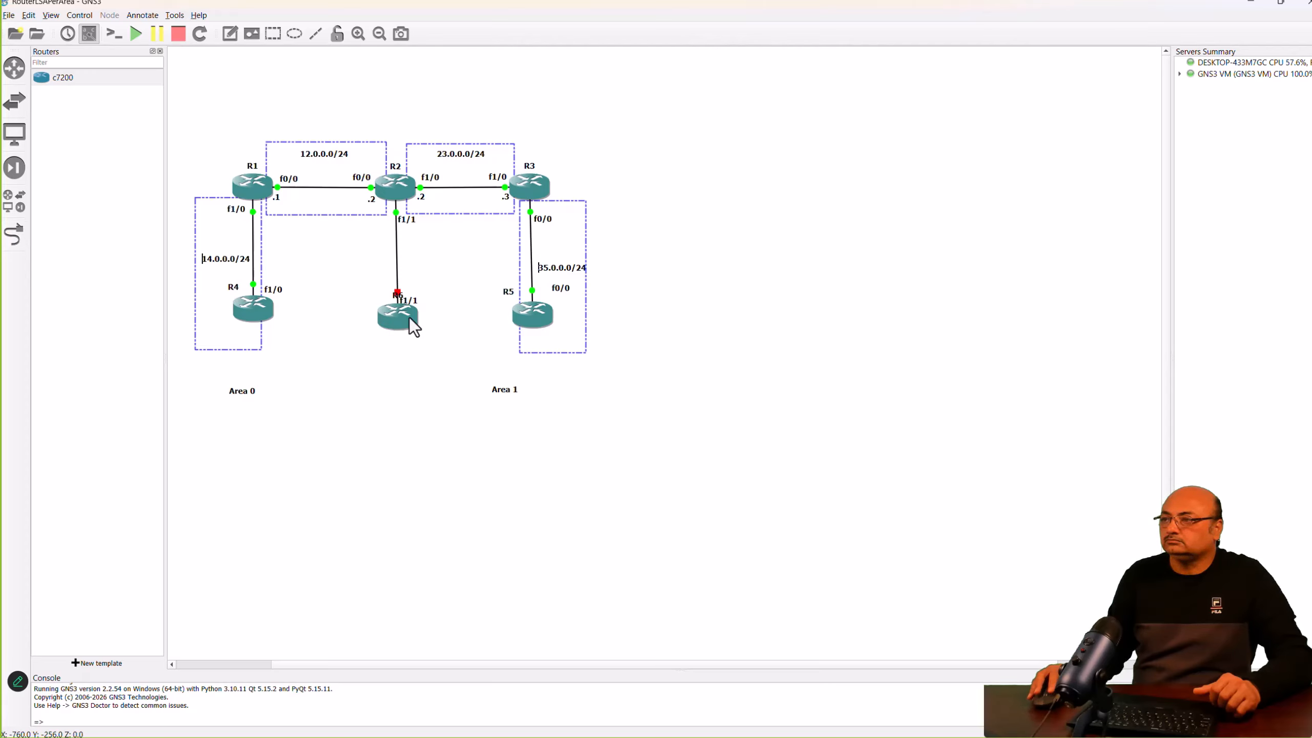
pyautogui.moveTo(391, 320)
pyautogui.mouseDown()
pyautogui.moveTo(390, 333)
pyautogui.moveTo(420, 303)
pyautogui.moveTo(372, 307)
pyautogui.mouseUp()
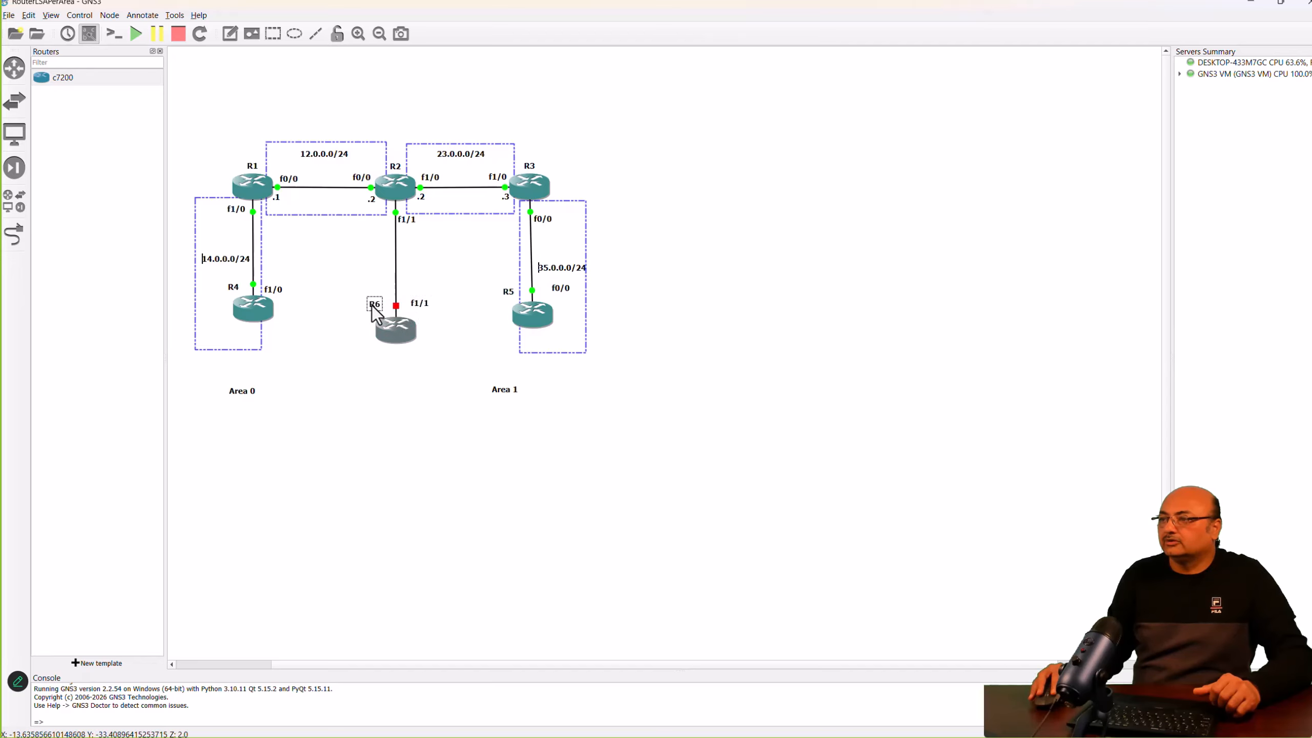
pyautogui.click(400, 407)
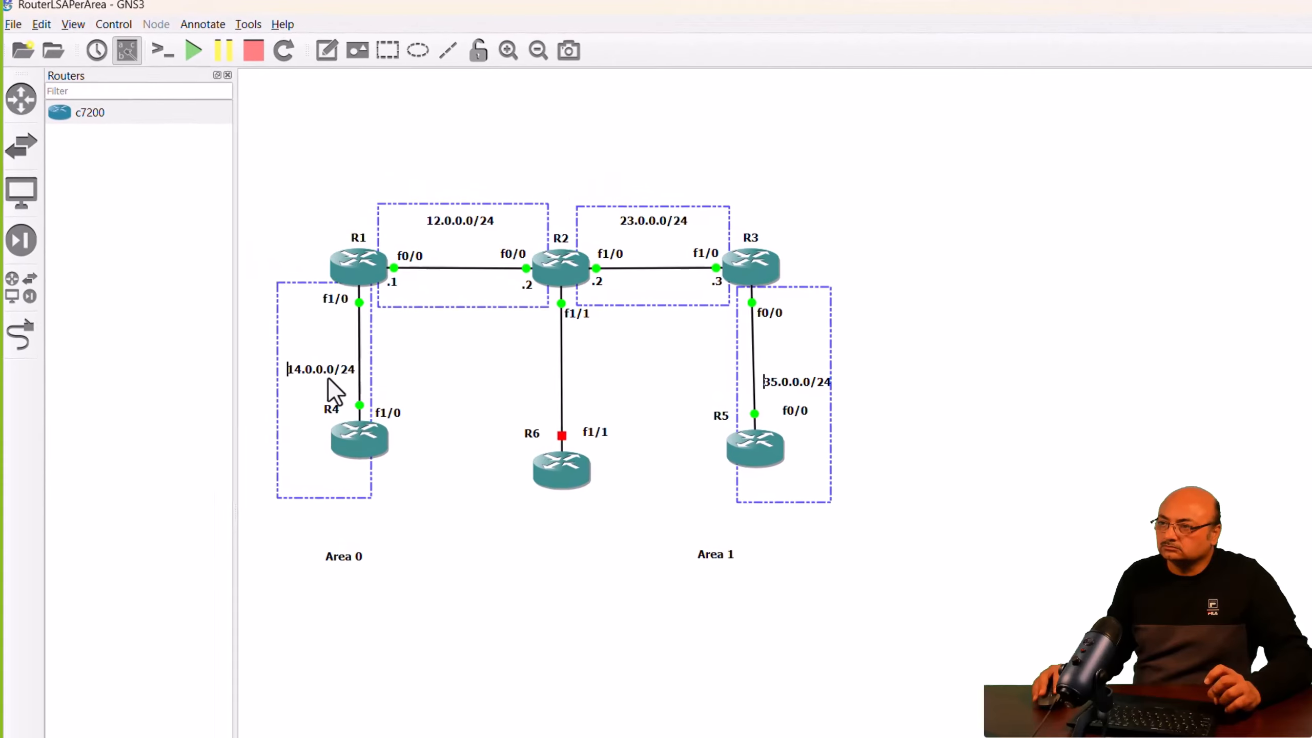
# - Duplicate the 14.0.0.0/24 label, place the copy beside the R2–R6 link and change it to 26.0.0.0/24
pyautogui.rightClick(253, 289)
pyautogui.click(375, 393)
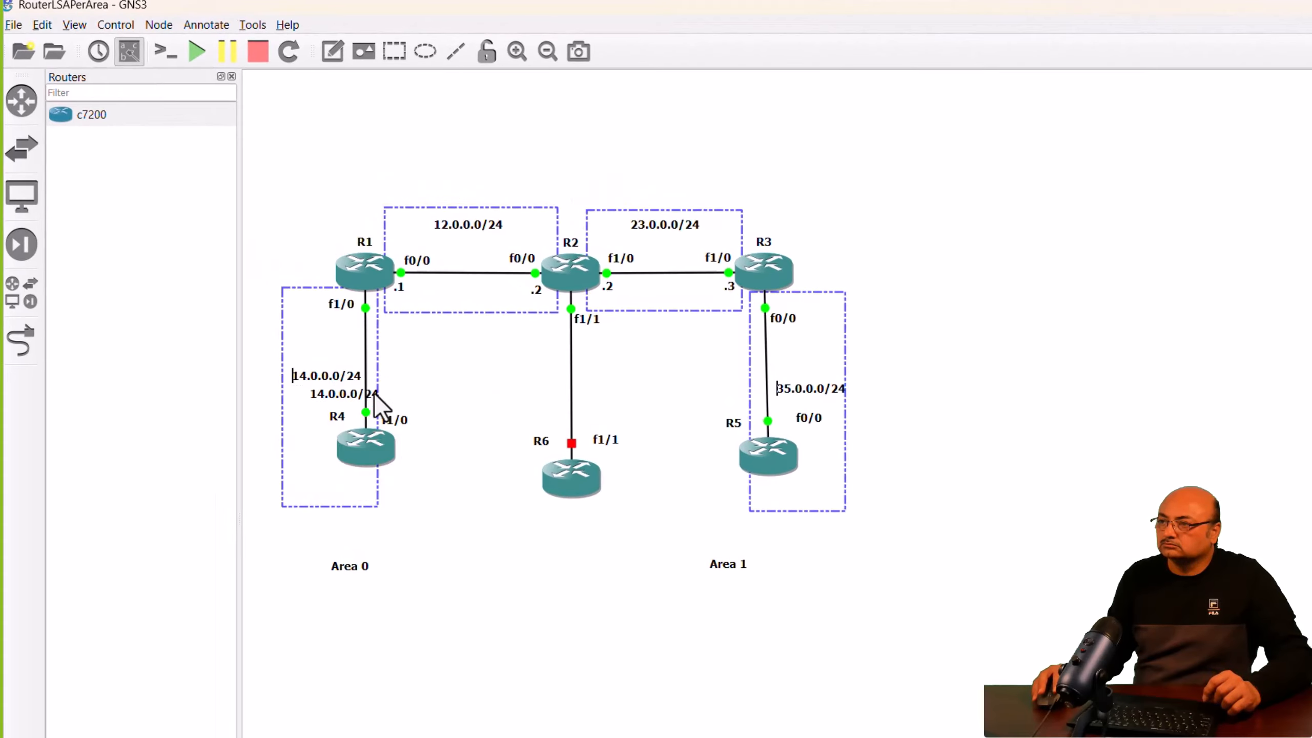
pyautogui.moveTo(338, 394); pyautogui.dragTo(604, 385)
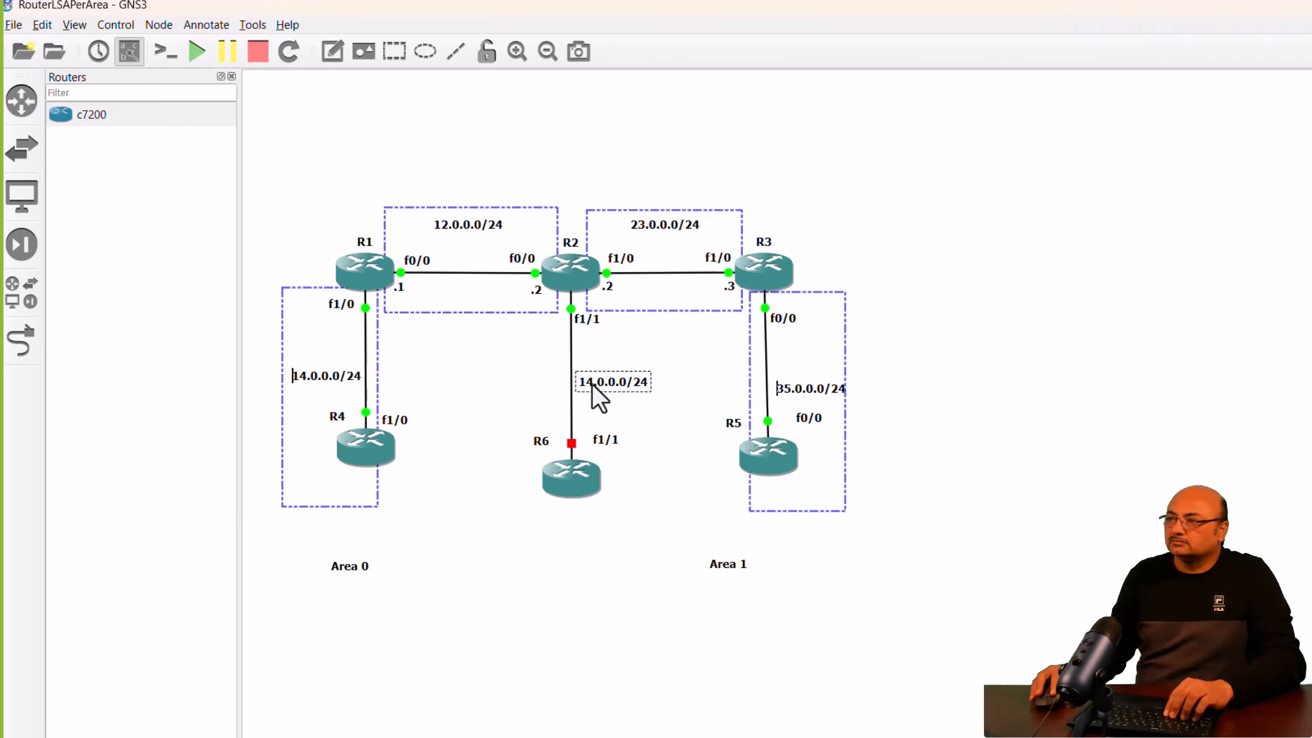
pyautogui.press('BackSpace')
pyautogui.press('BackSpace')
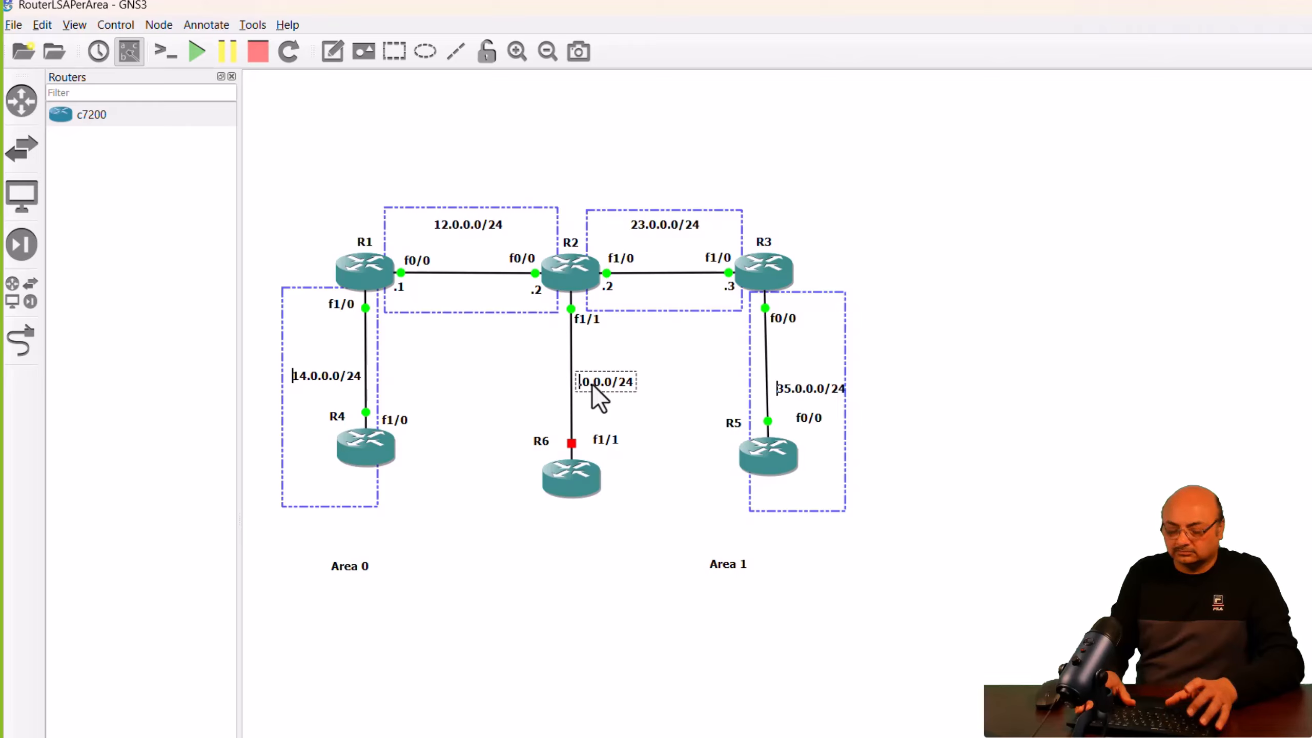
pyautogui.write('26')
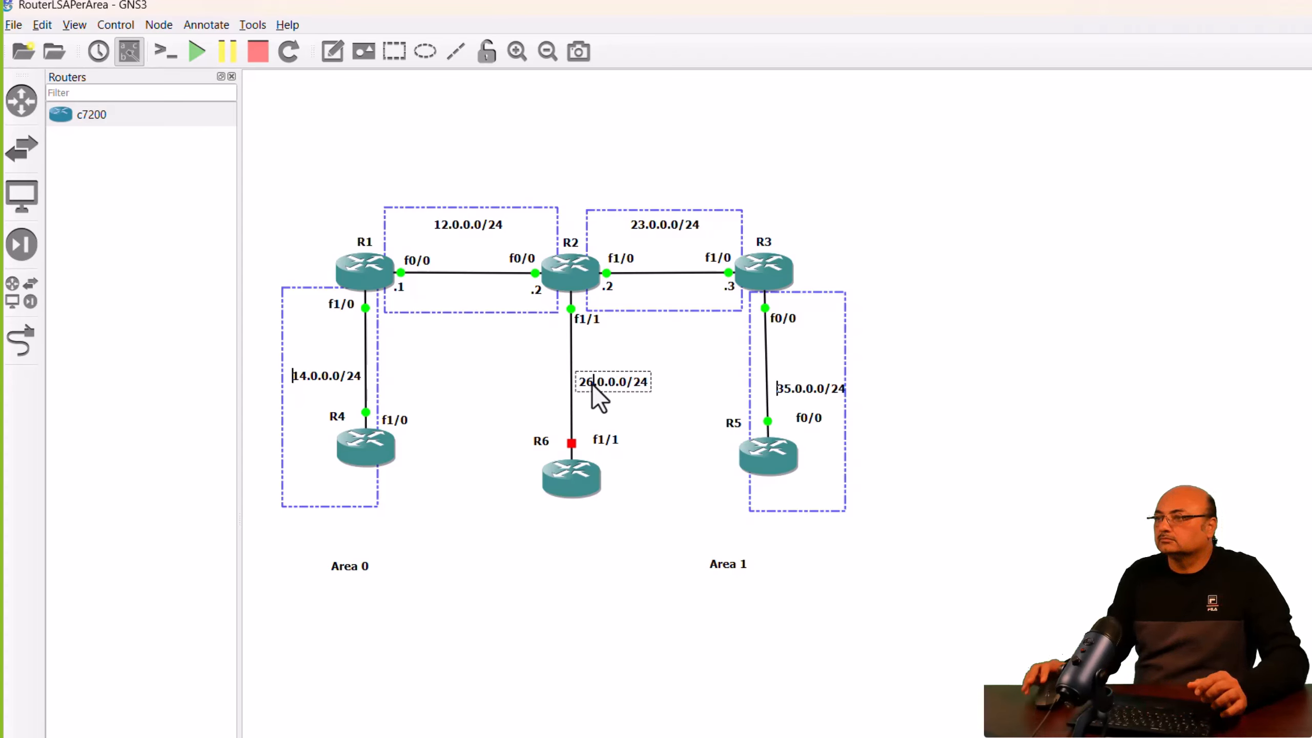
pyautogui.click(607, 599)
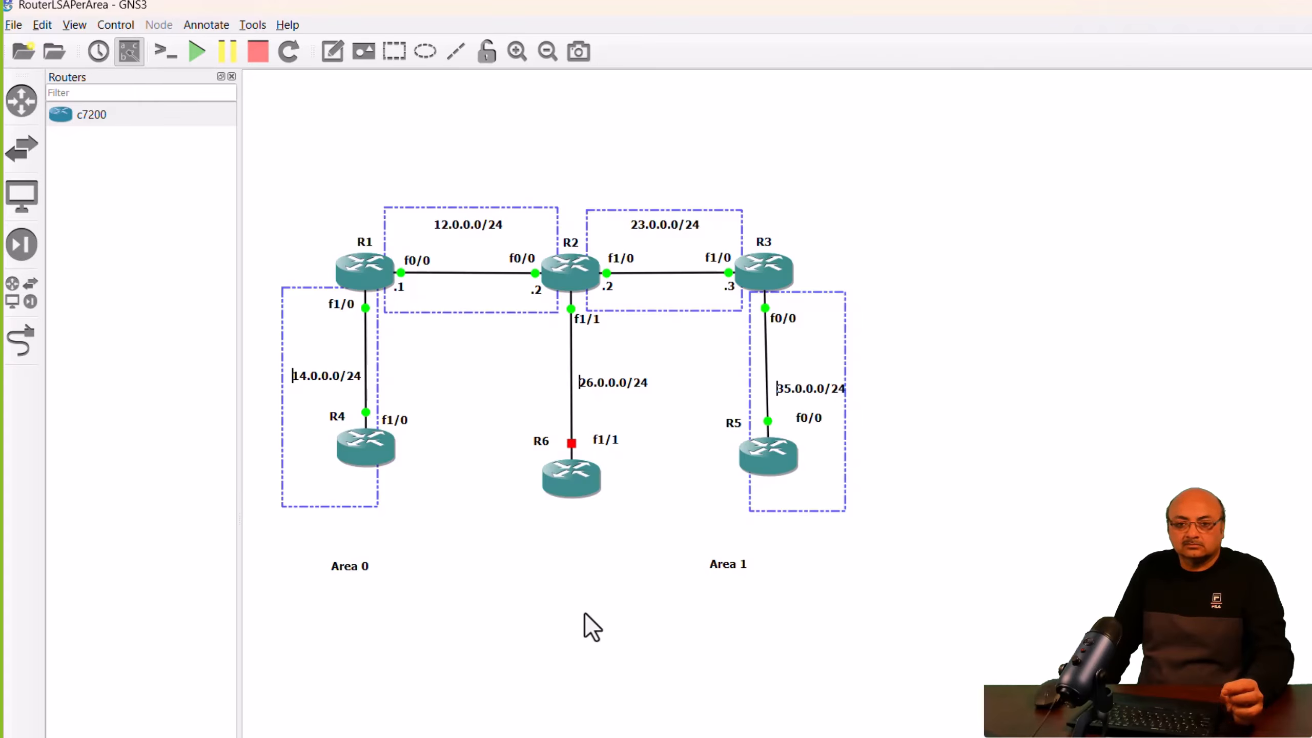
# - Close the Routers device list beside the topology
pyautogui.hotkey('alt', 'Tab')
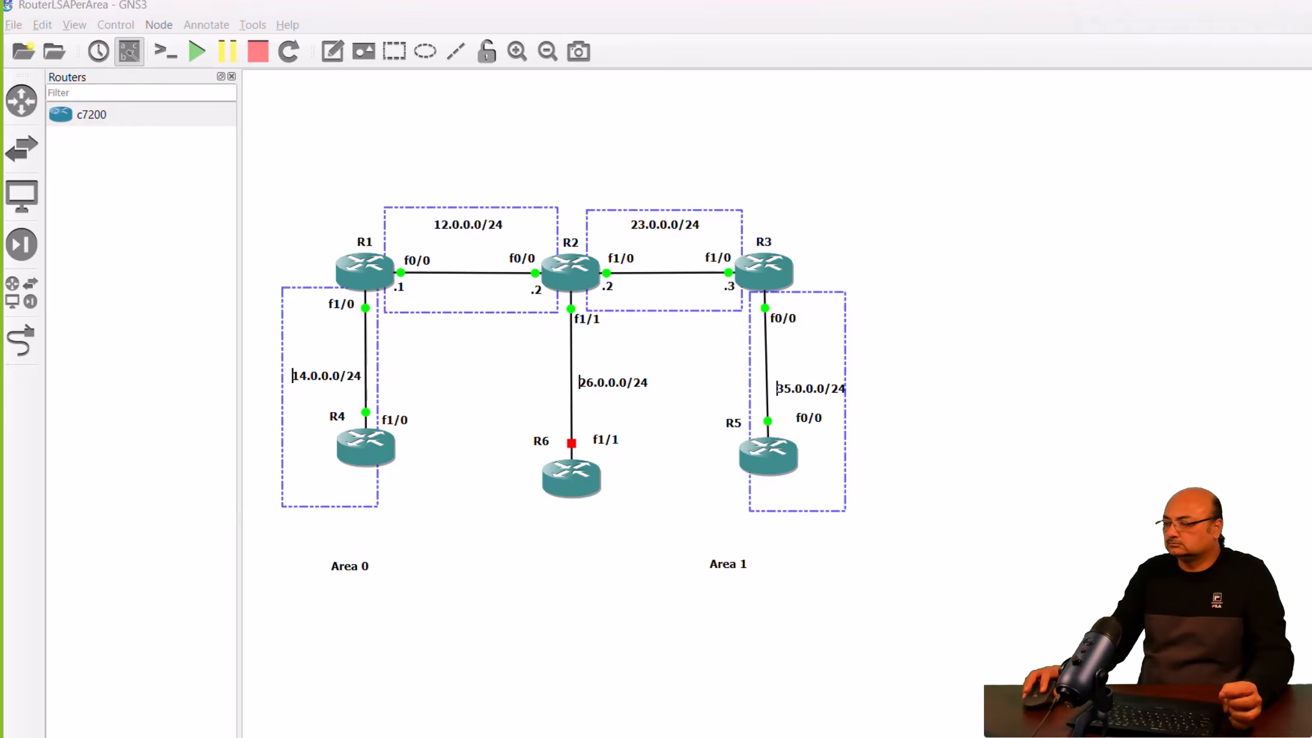
pyautogui.hotkey('alt', 'Tab')
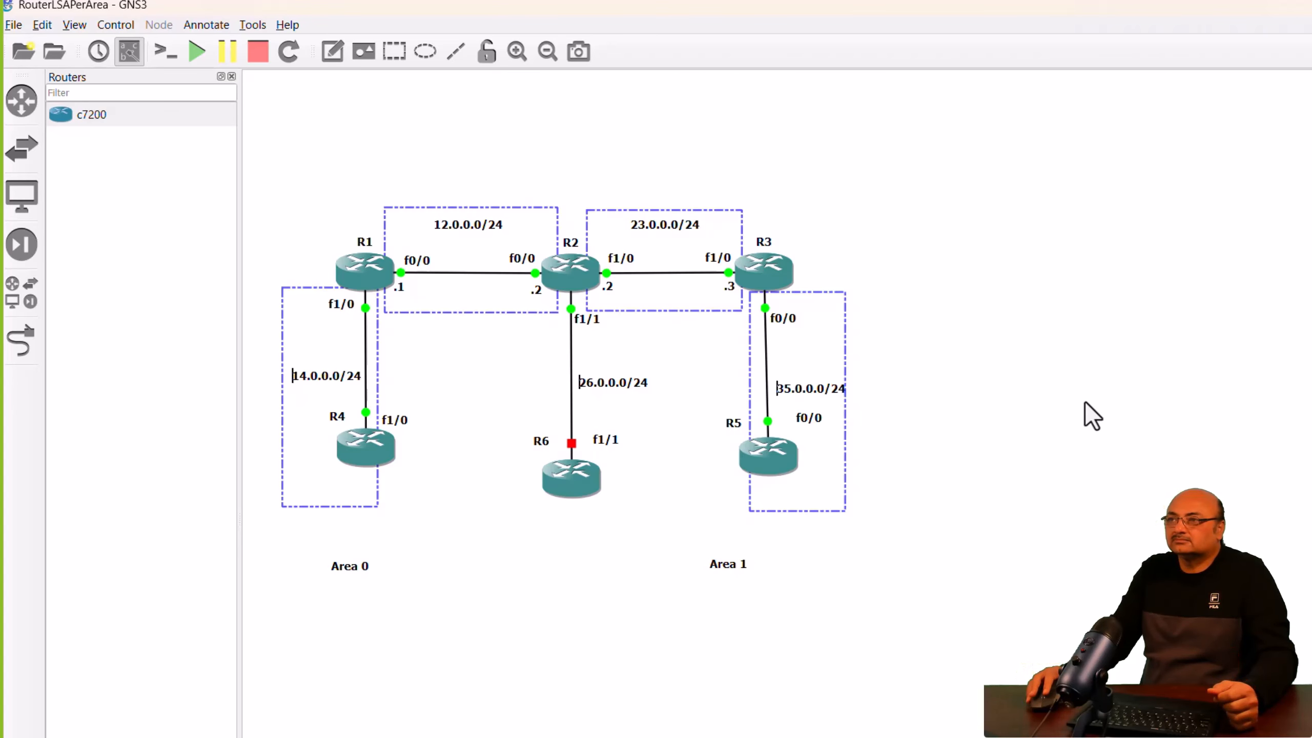
pyautogui.click(232, 76)
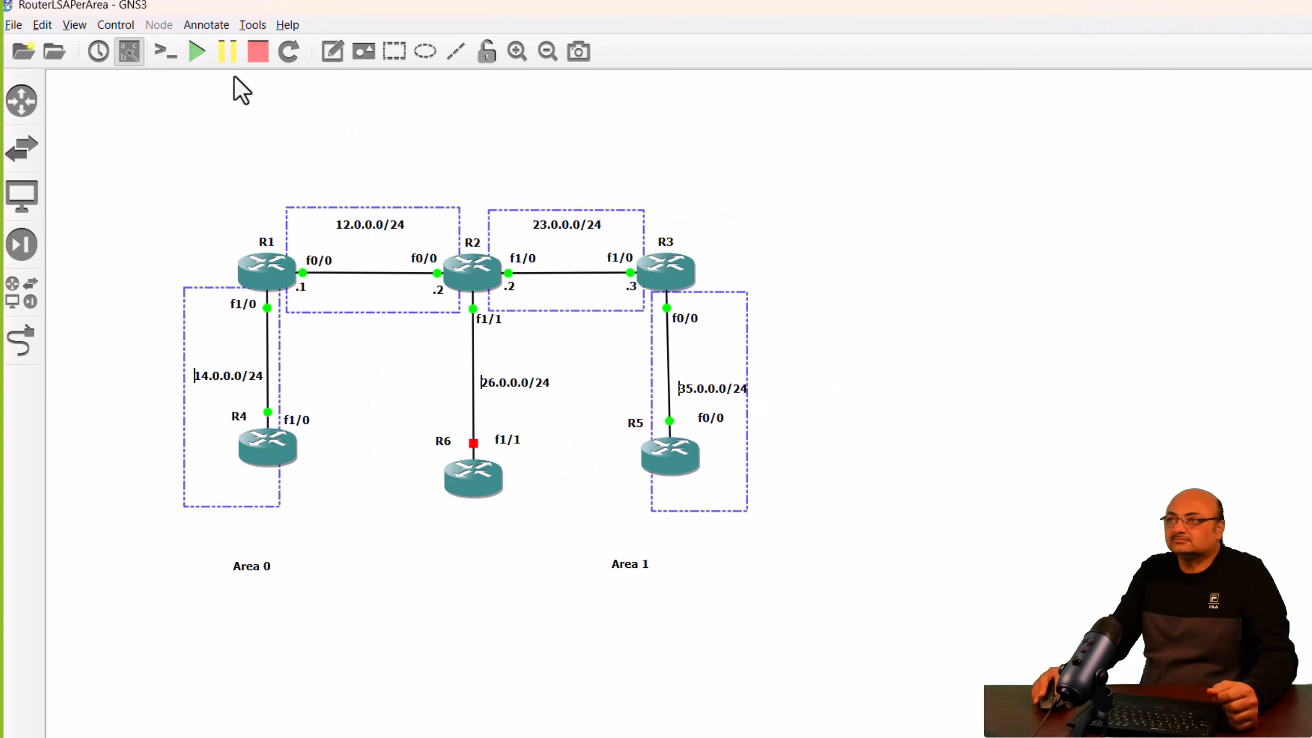